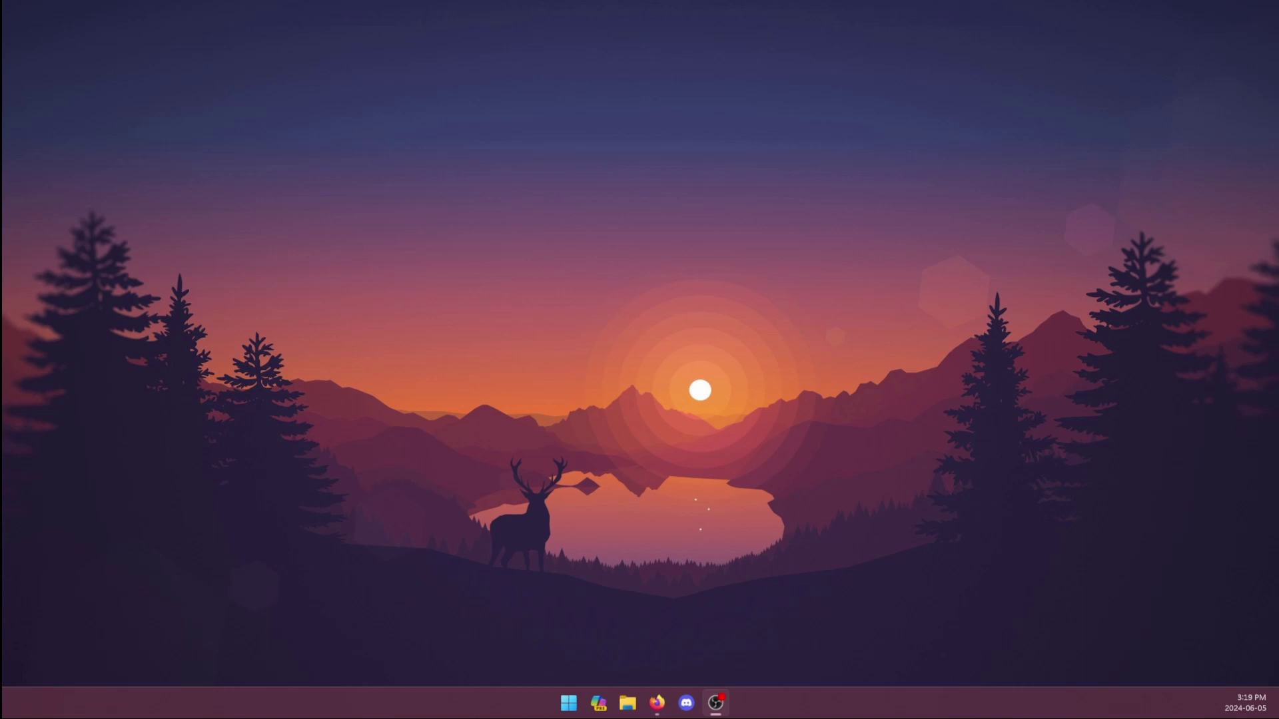
# Step: Search 'Arc browser for windows' in Firefox and download ArcInstaller.exe from arc.net/download
pyautogui.moveTo(58, 150); pyautogui.dragTo(584, 109)
pyautogui.hotkey('ctrl', 'l')
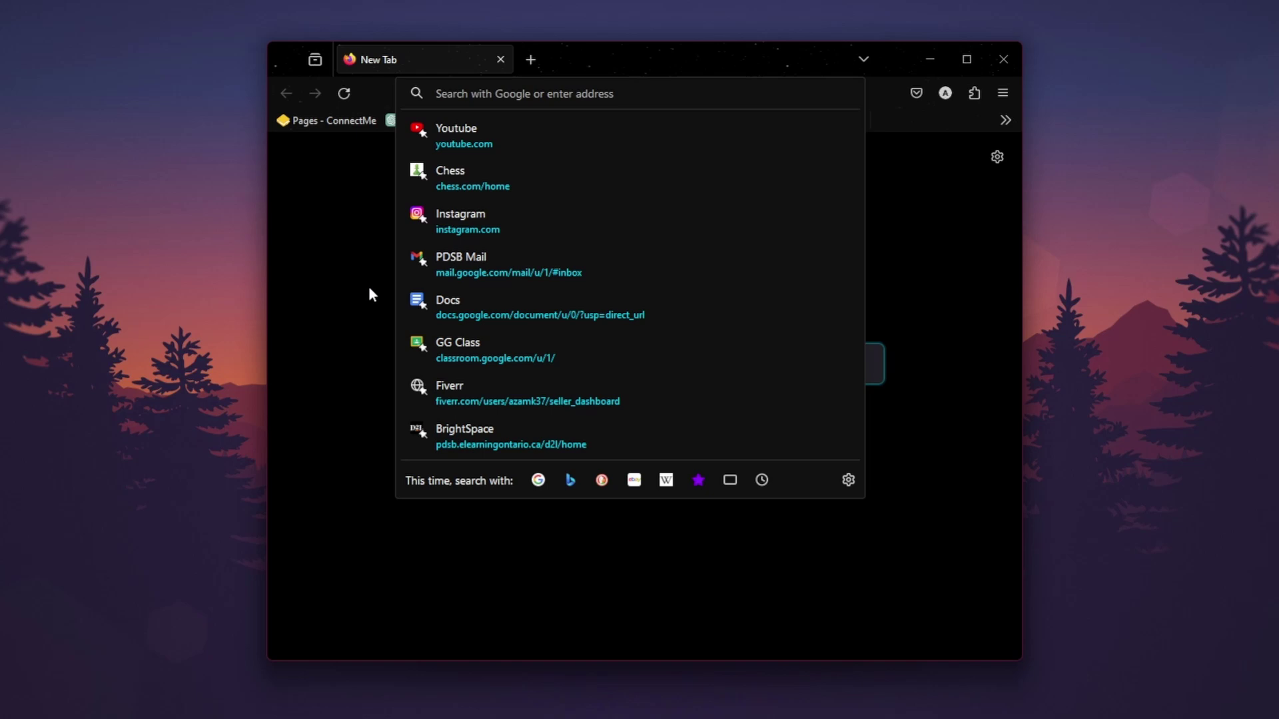
pyautogui.write('Arc browser for wi')
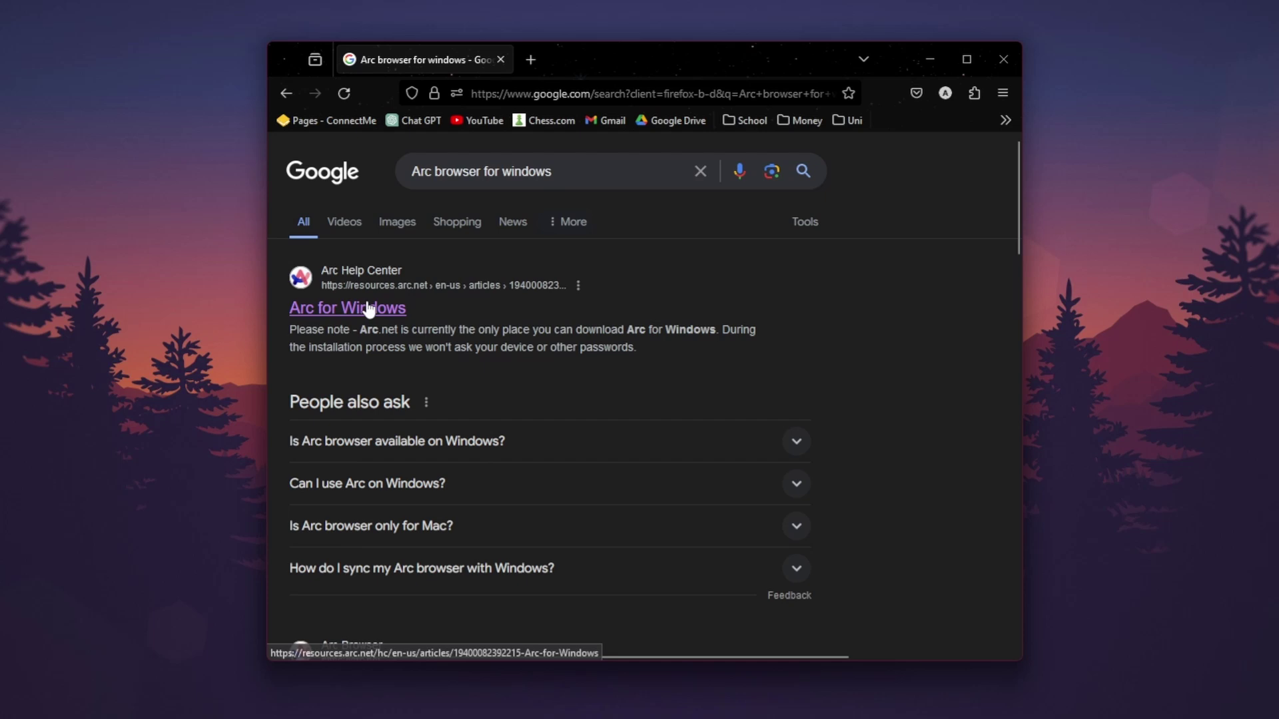
pyautogui.click(335, 307)
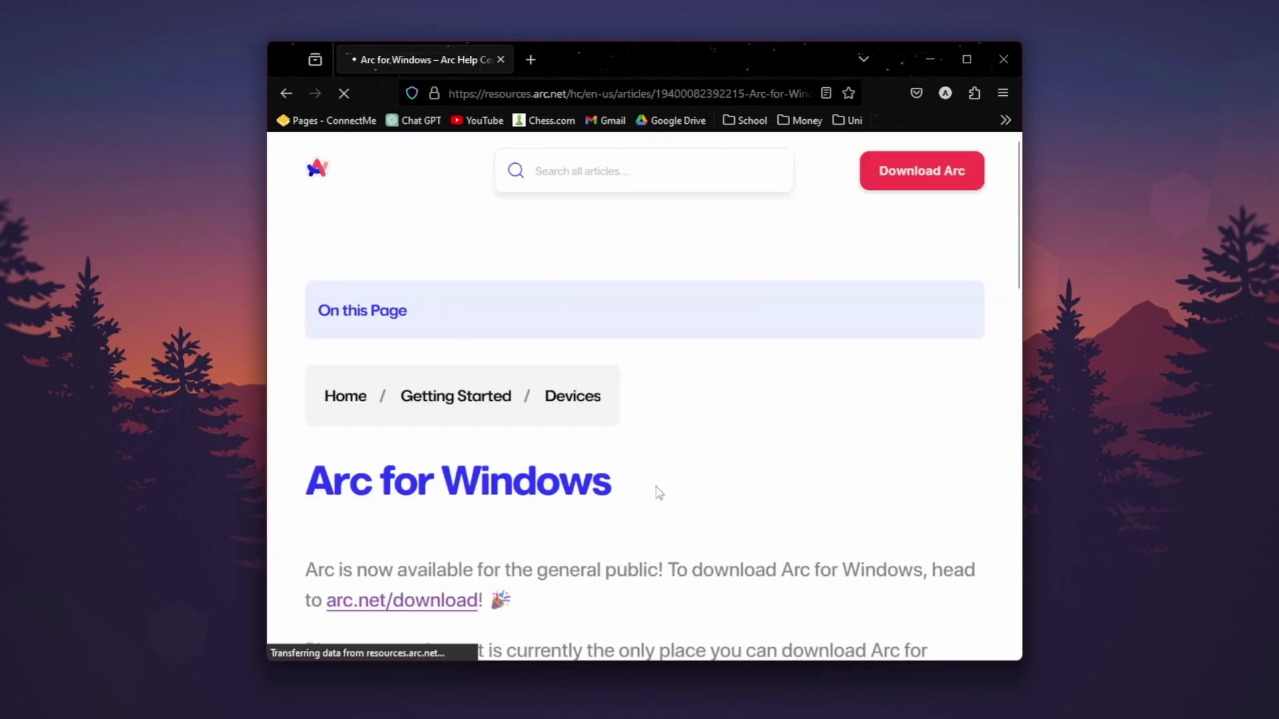
pyautogui.scroll(-2, 773, 405)
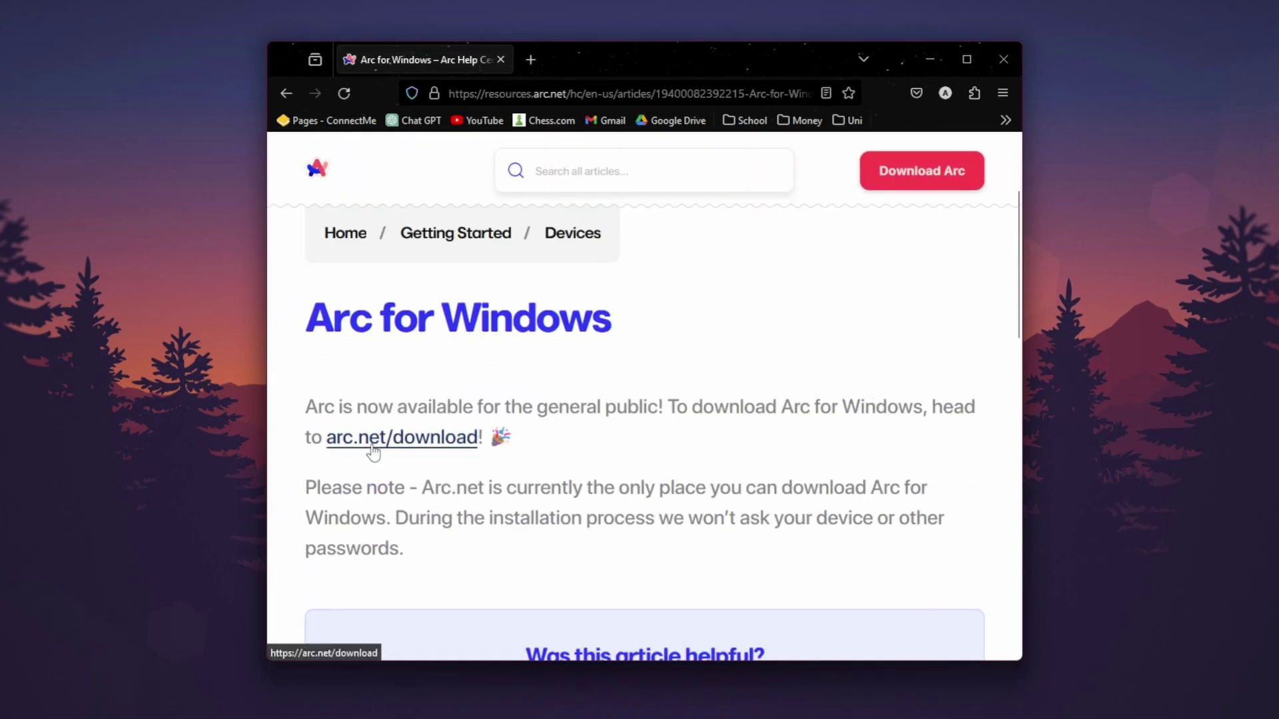
pyautogui.click(455, 451)
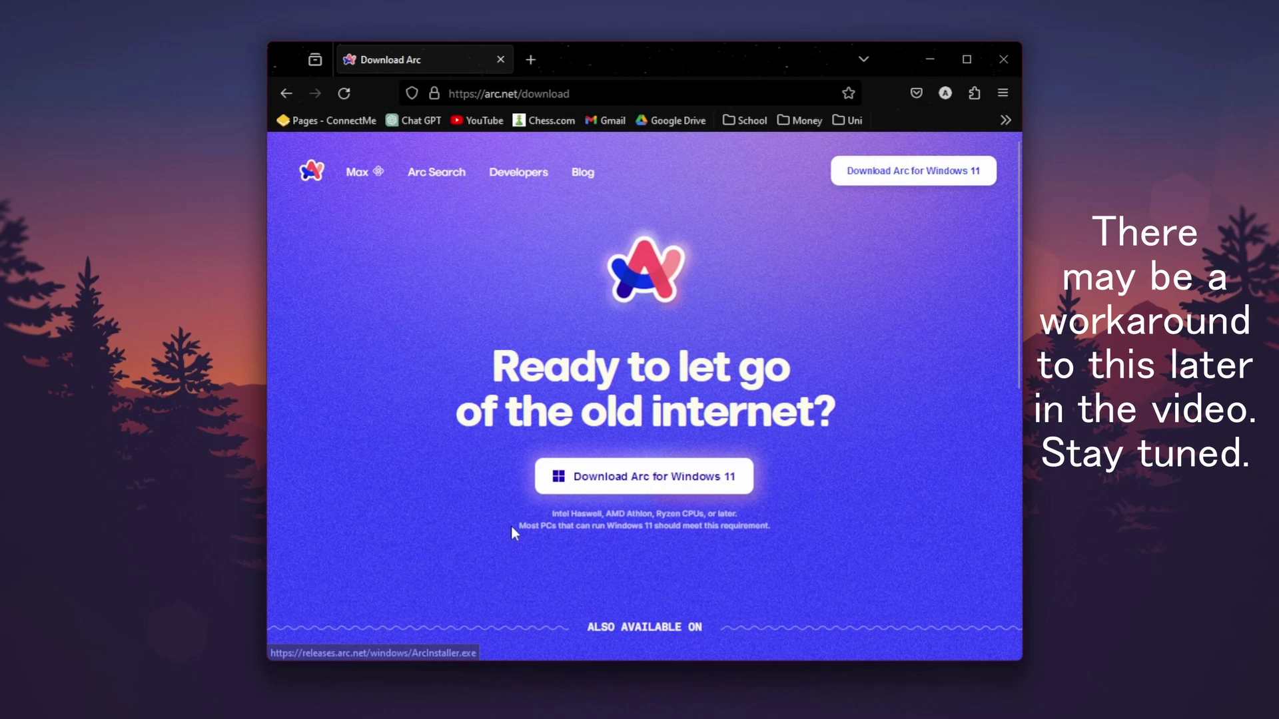
pyautogui.click(720, 491)
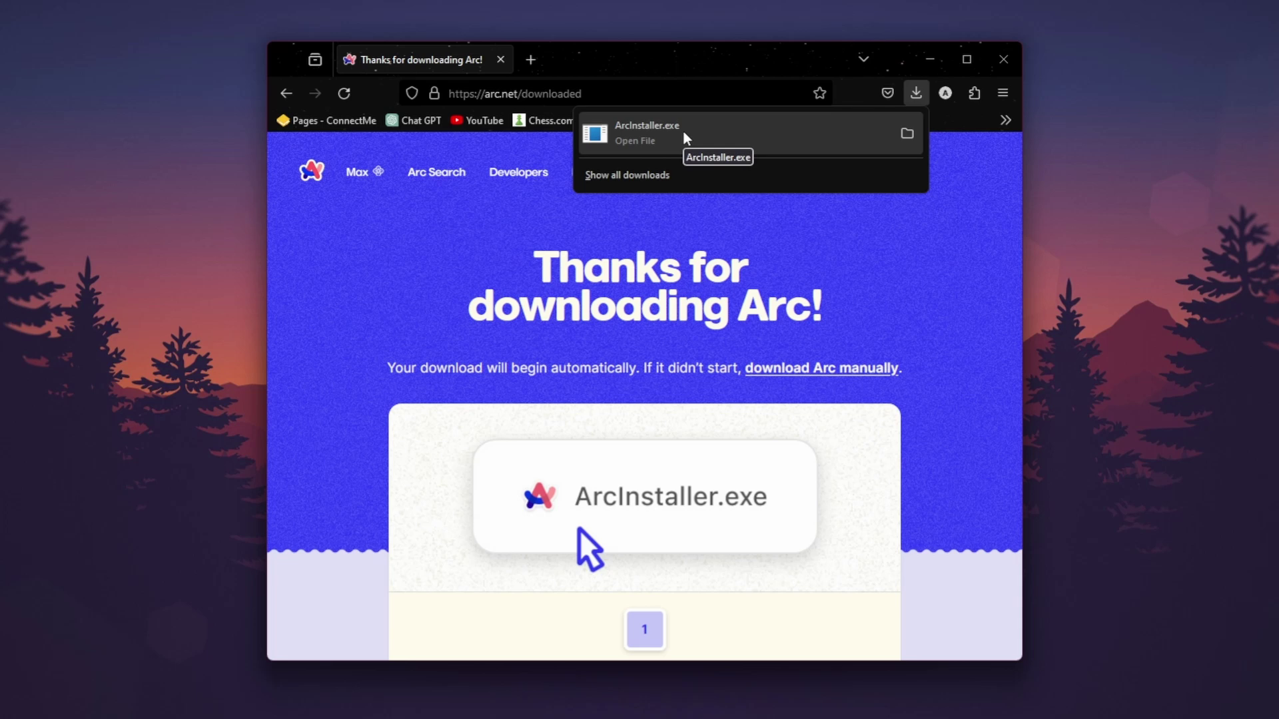
# Step: Run ArcInstaller.exe and continue past the 'Meet the internet, again' welcome screen
pyautogui.click(682, 130)
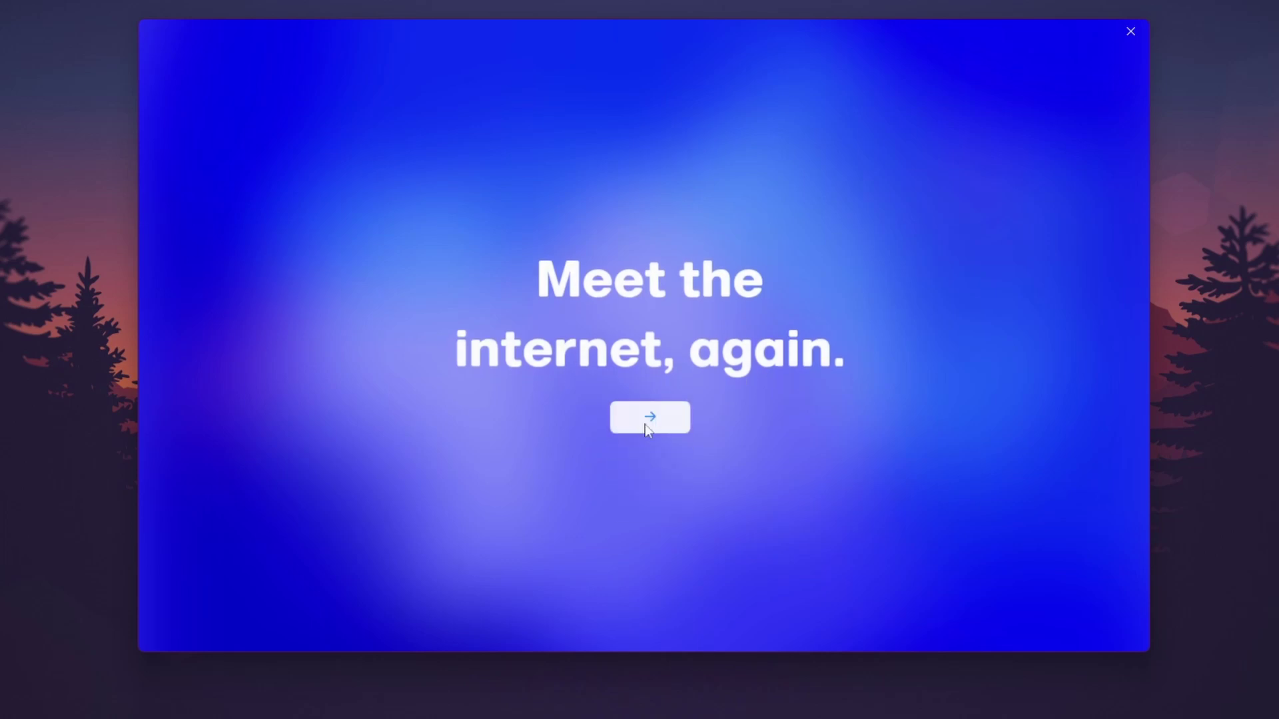
pyautogui.click(650, 418)
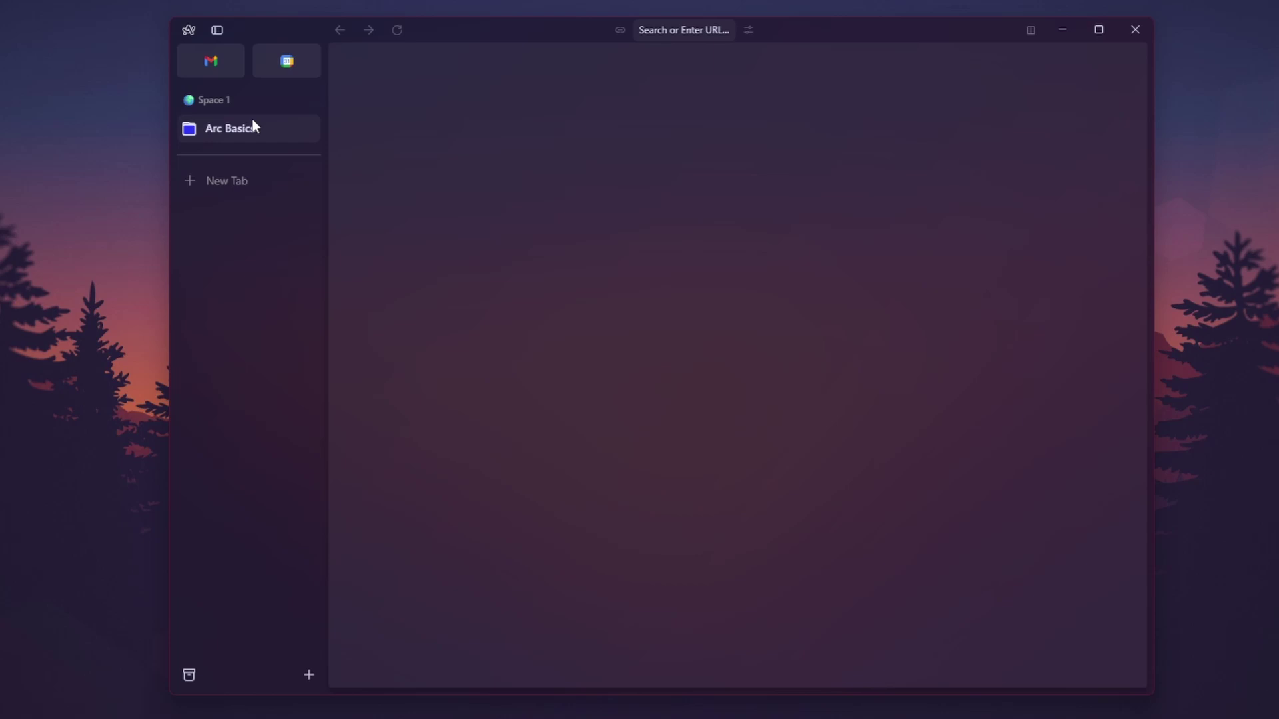
# Step: Expand Arc Basics and view its Pinned Tabs, Spaces and Split View tabs
pyautogui.click(238, 133)
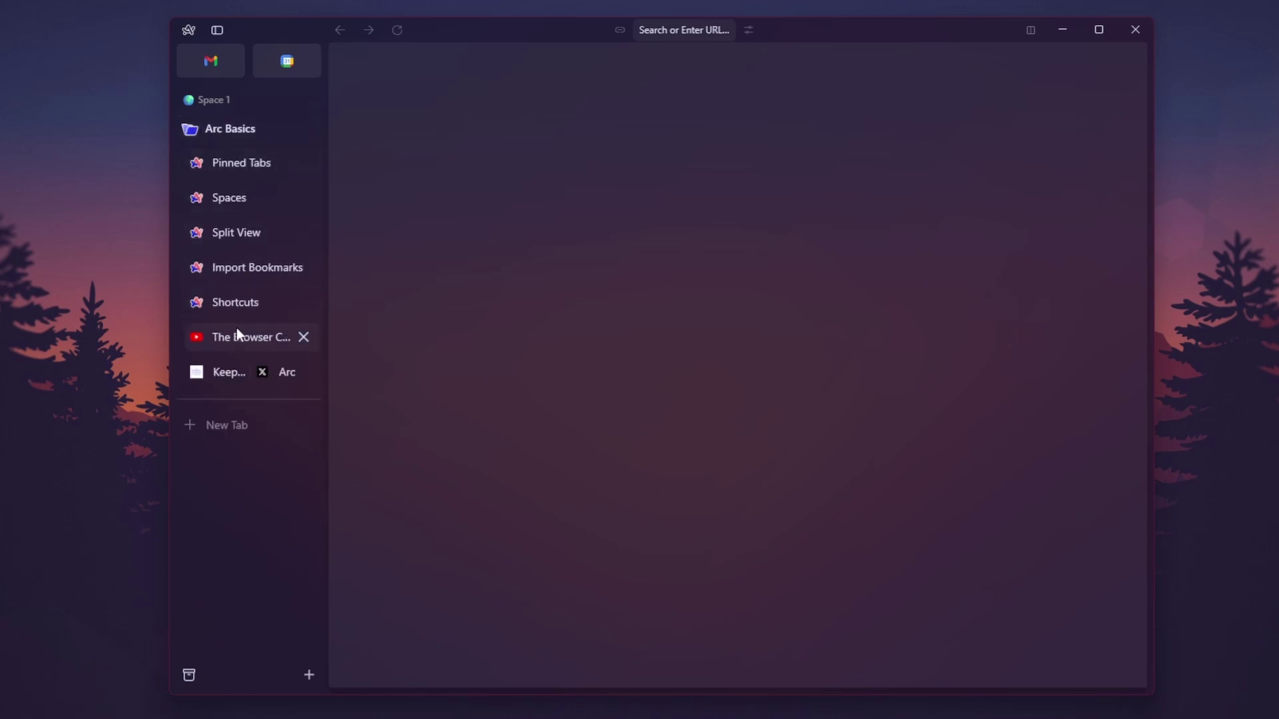
pyautogui.click(243, 163)
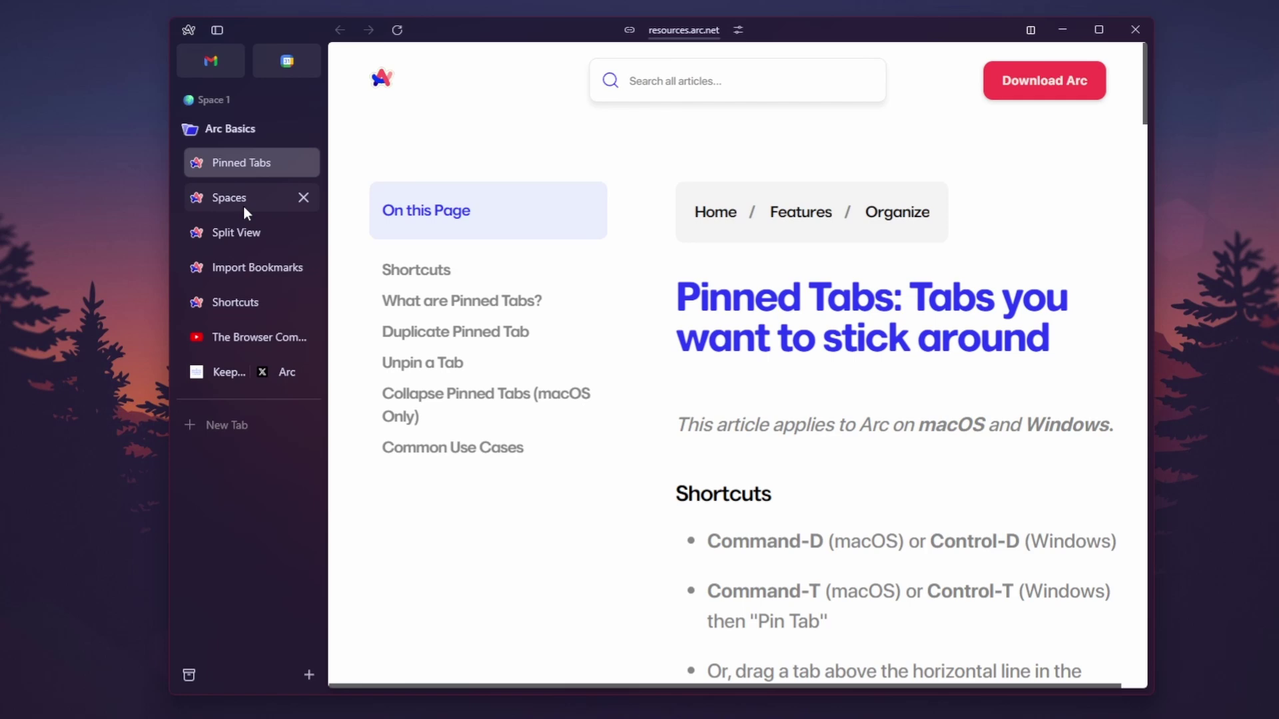
pyautogui.click(244, 208)
pyautogui.click(242, 238)
pyautogui.click(229, 372)
pyautogui.click(241, 133)
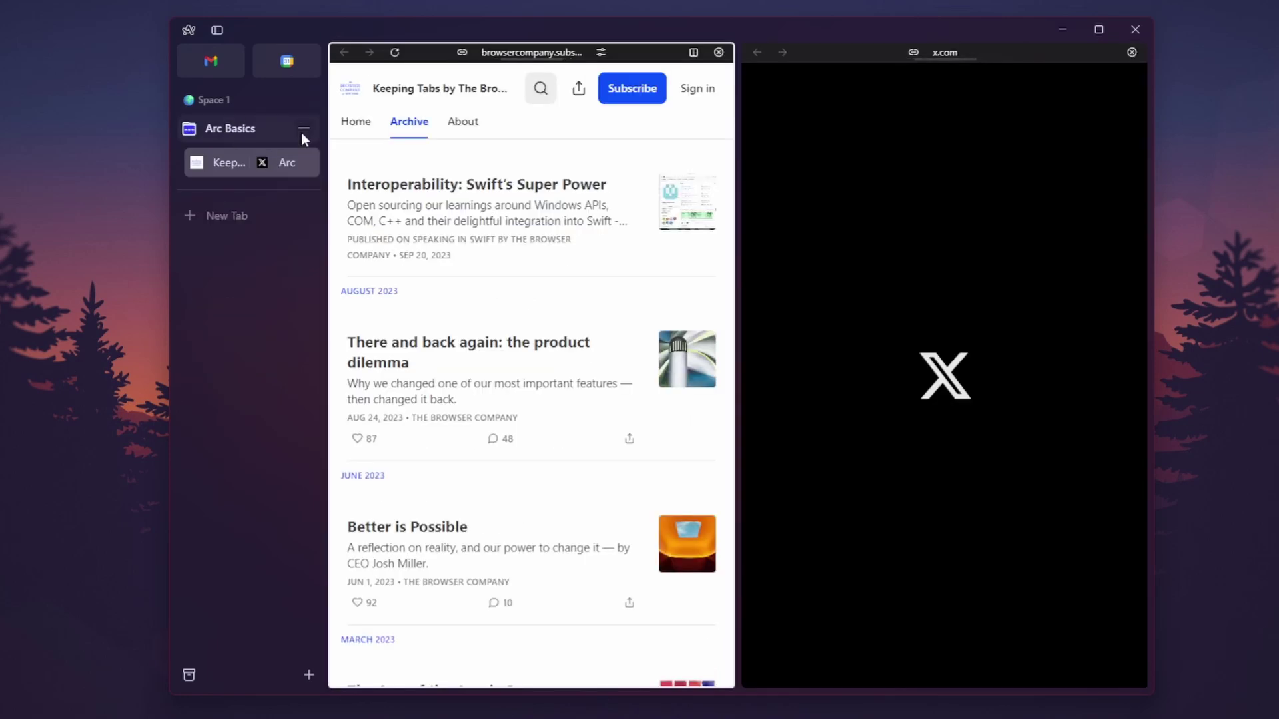
# Step: Delete the Arc Basics folder along with its tabs
pyautogui.rightClick(246, 134)
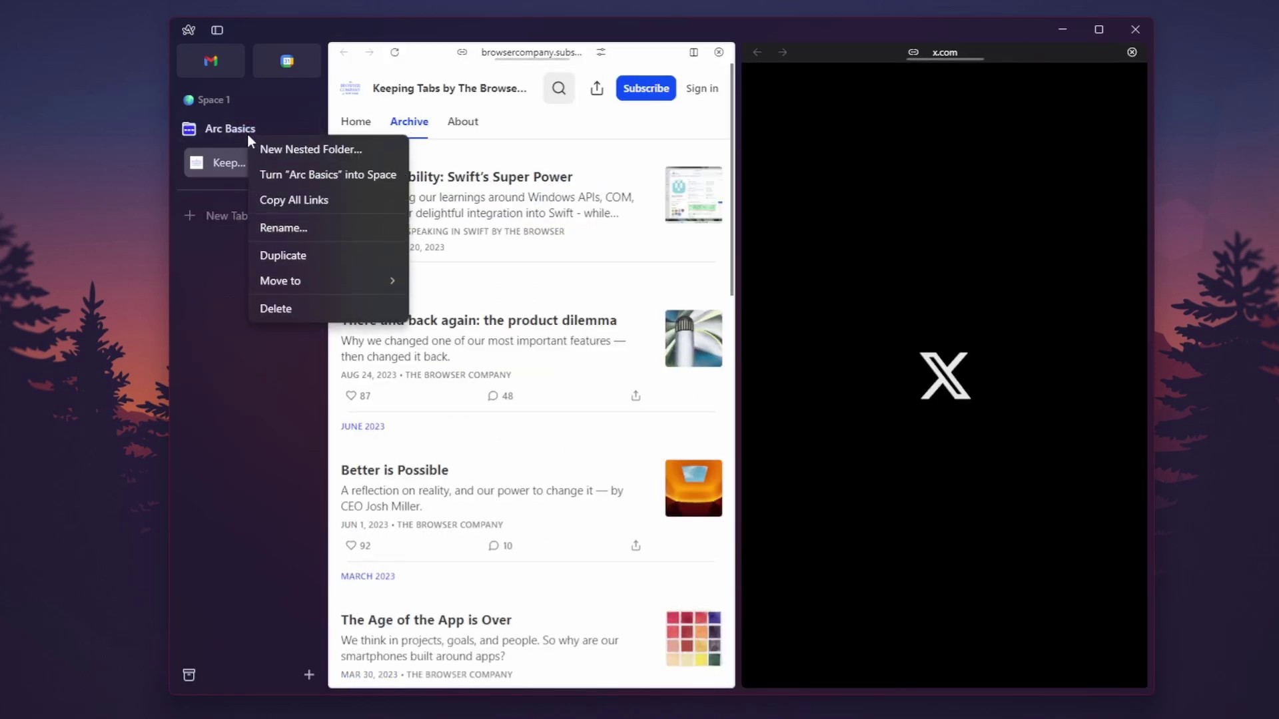
pyautogui.click(307, 308)
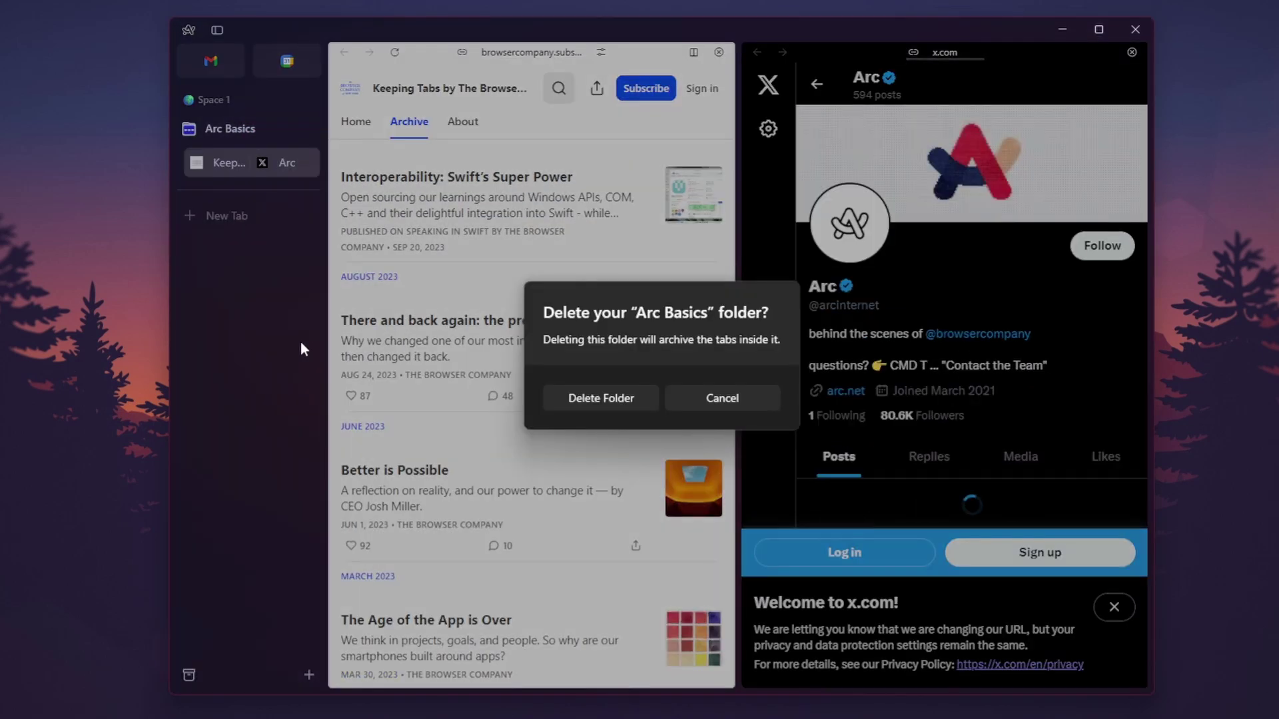
pyautogui.click(625, 403)
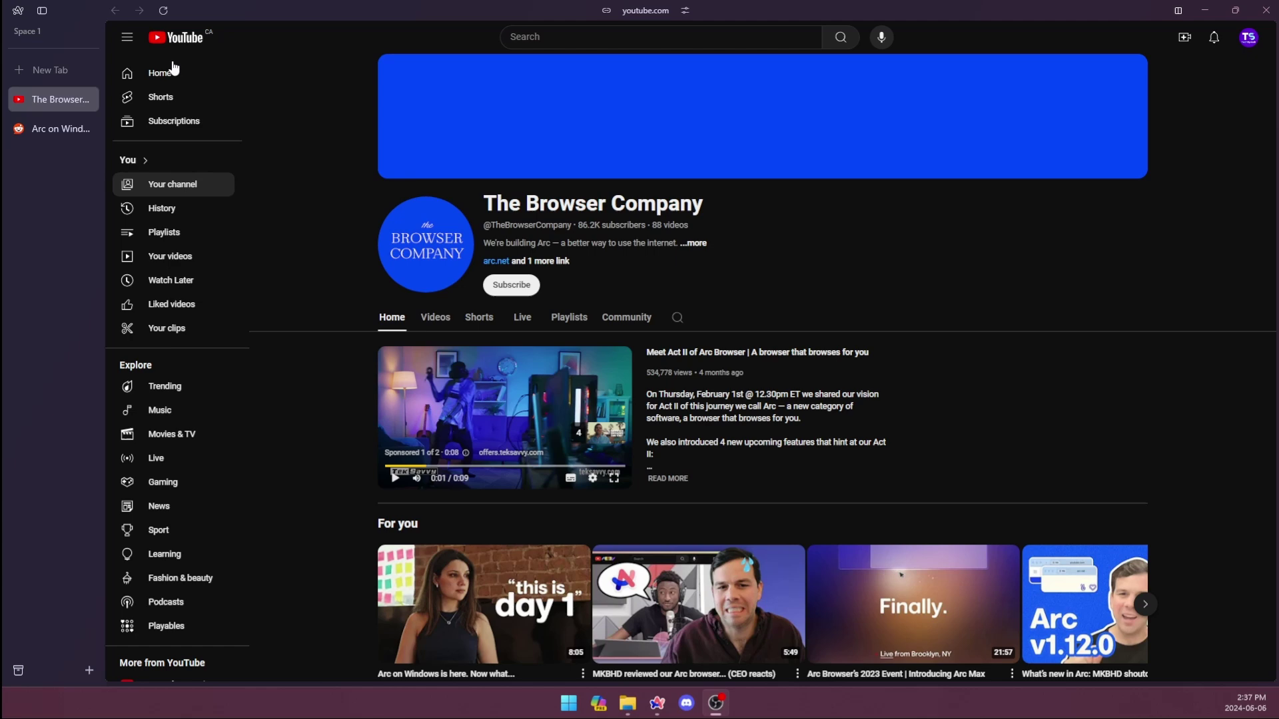
pyautogui.click(18, 10)
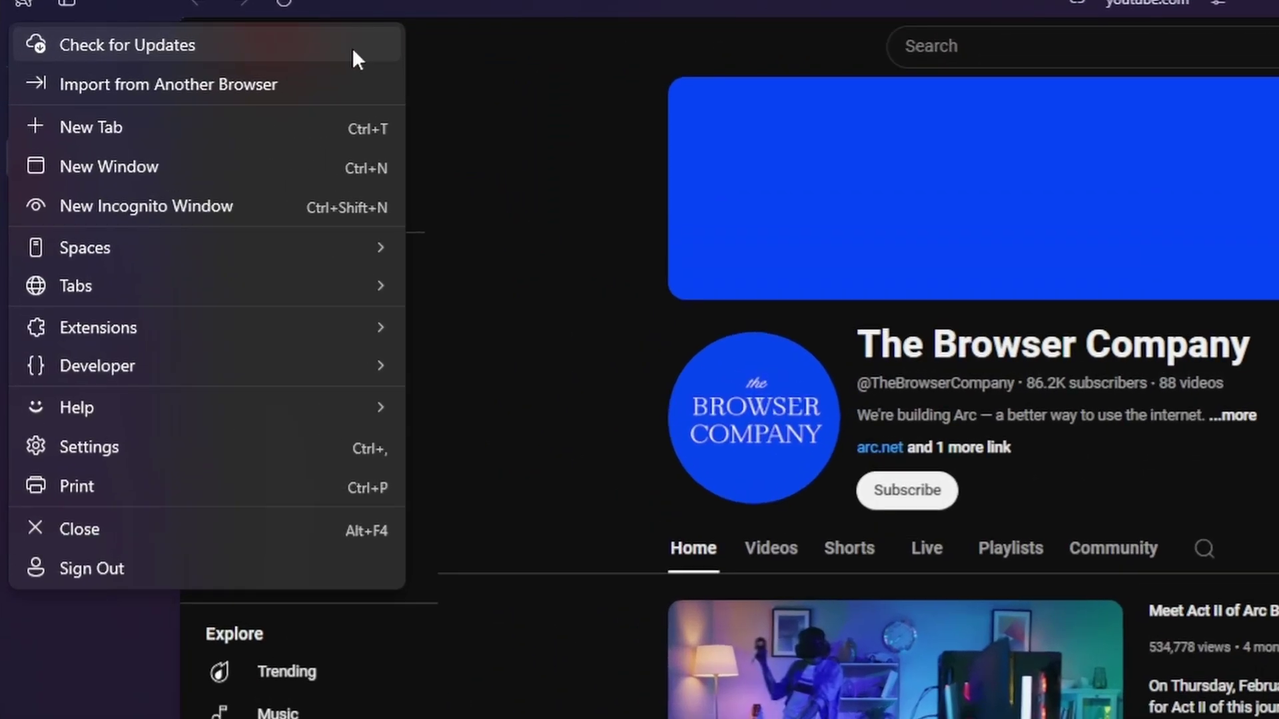
pyautogui.moveTo(154, 339)
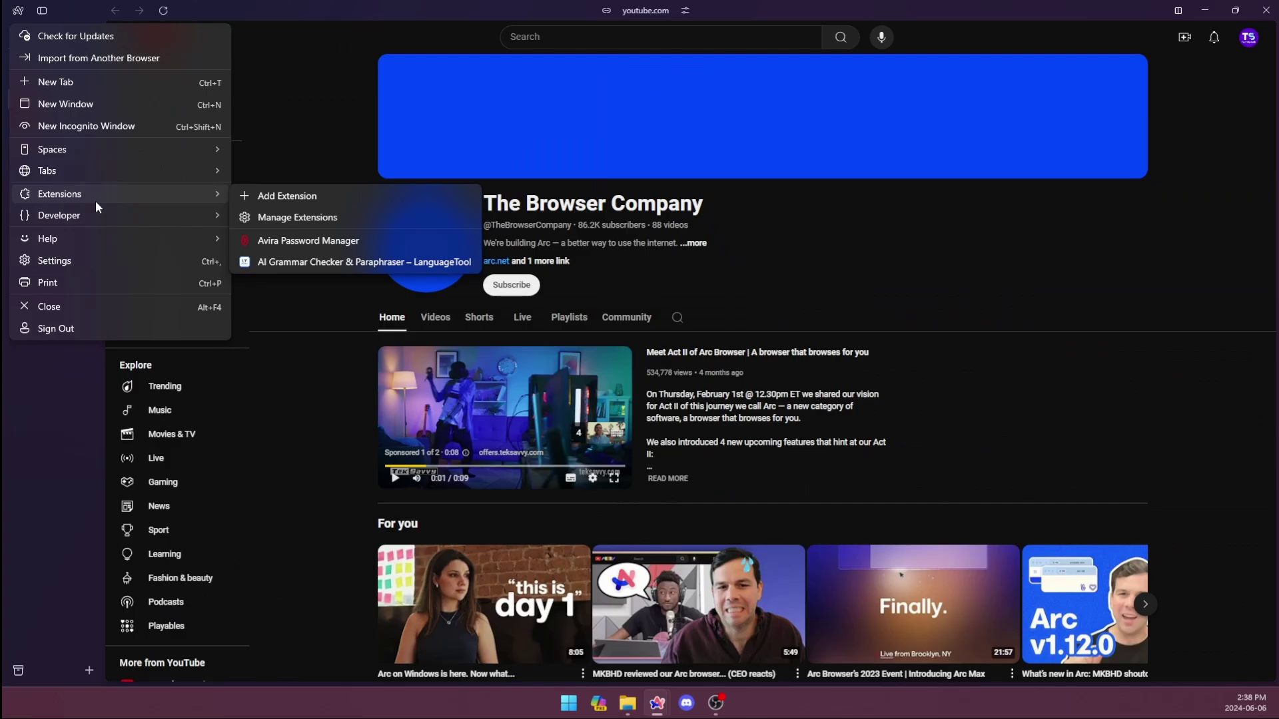
pyautogui.press('Escape')
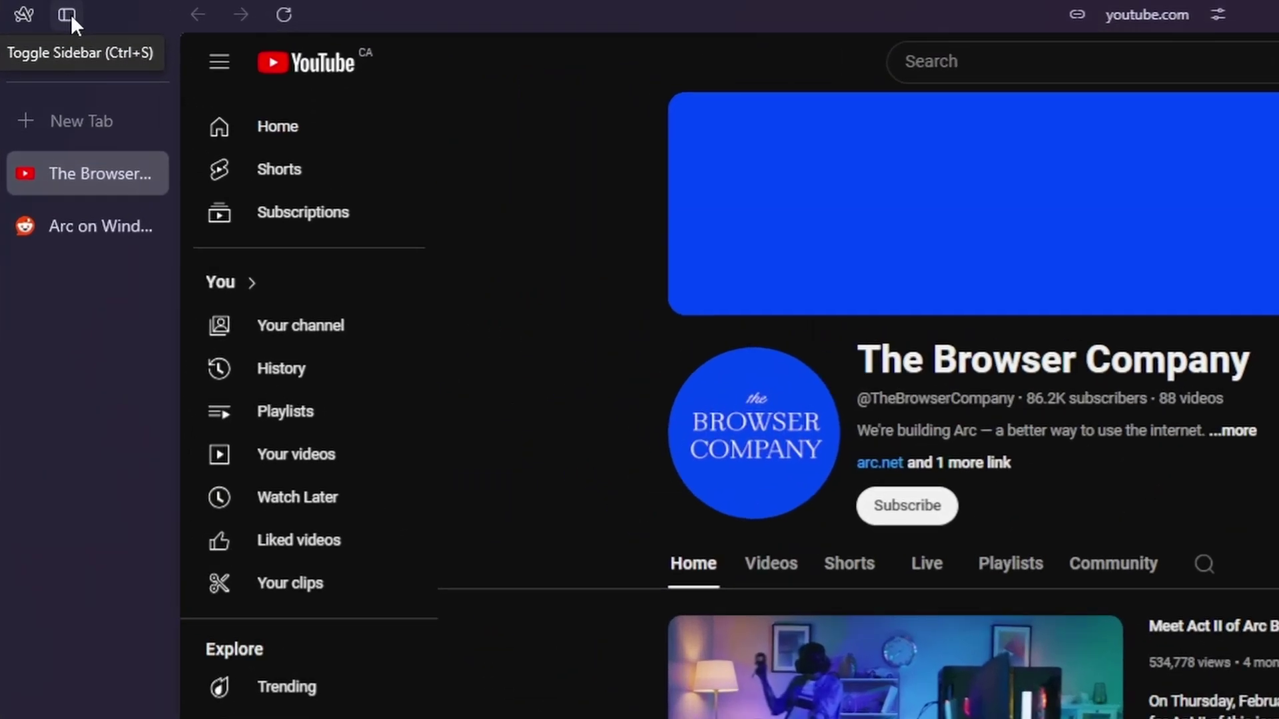
pyautogui.click(71, 14)
pyautogui.click(63, 13)
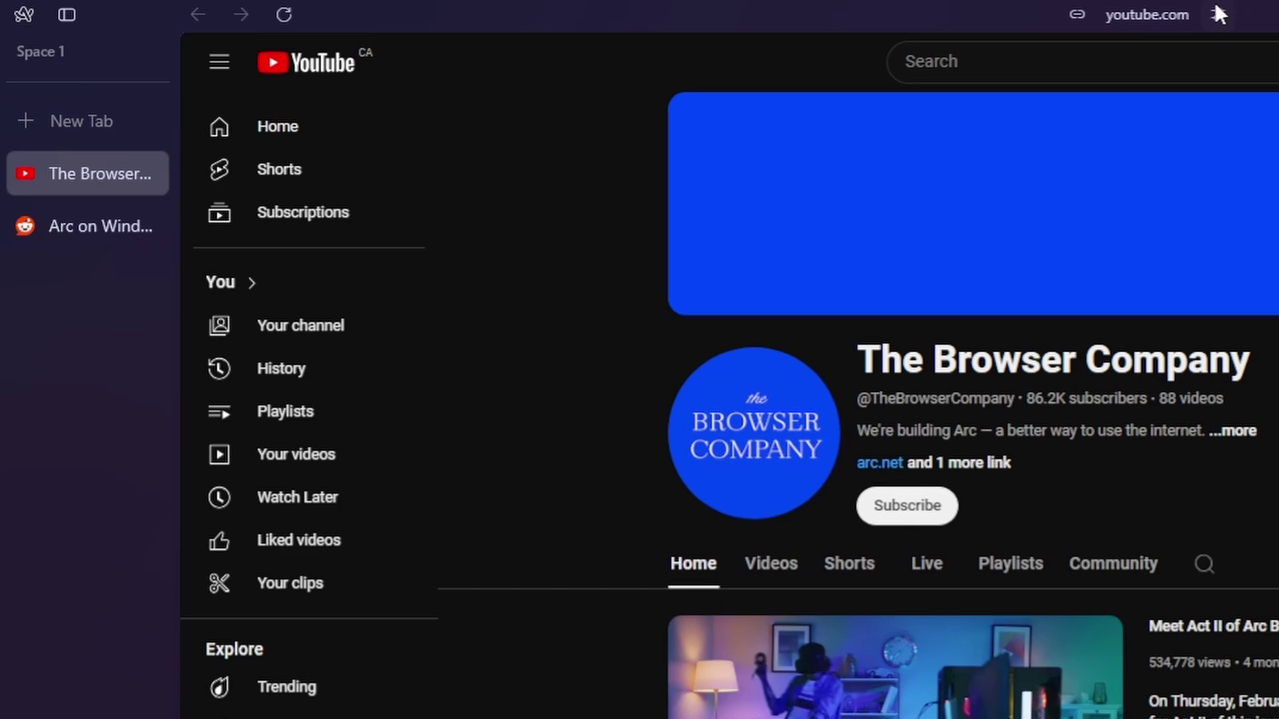
pyautogui.click(1218, 15)
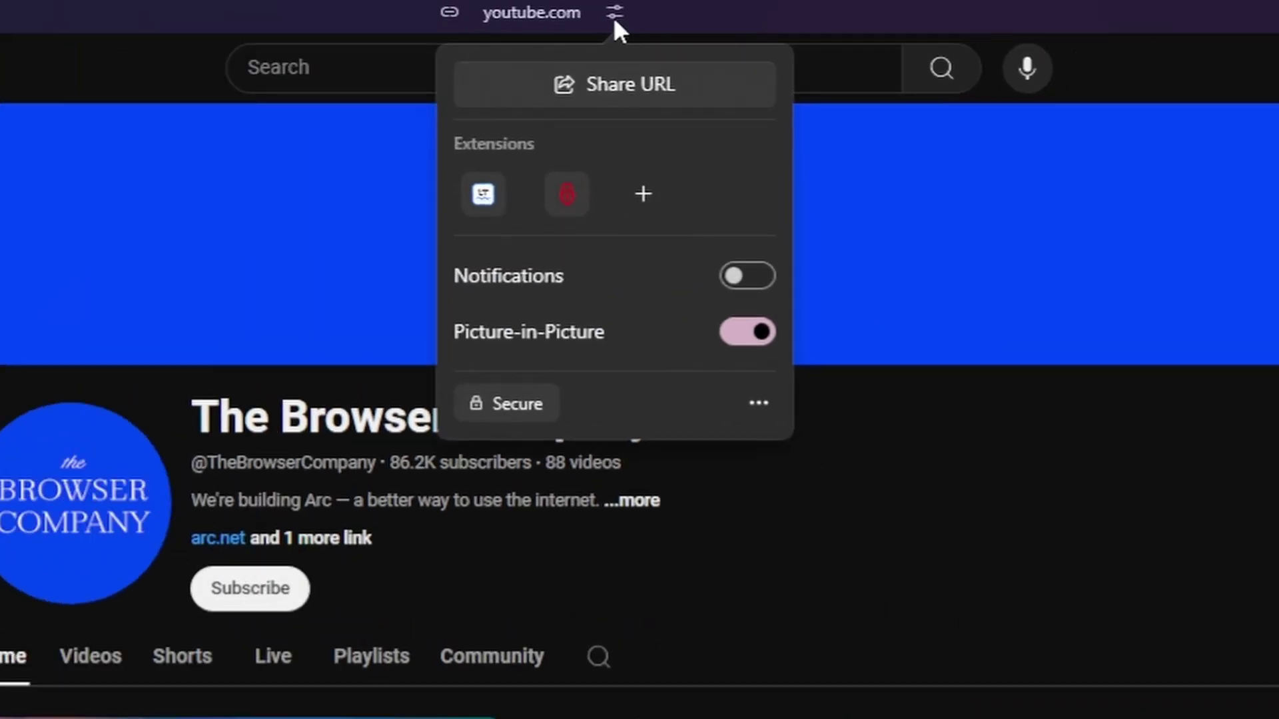
pyautogui.click(613, 18)
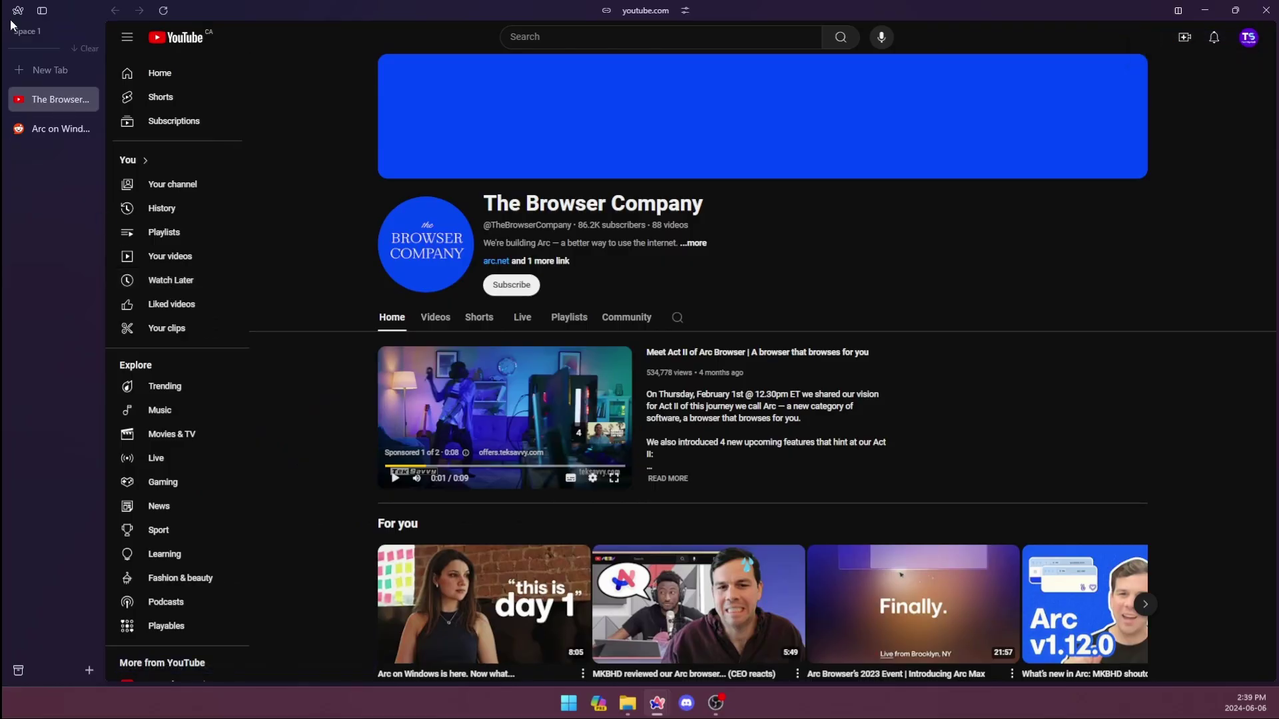
pyautogui.click(23, 14)
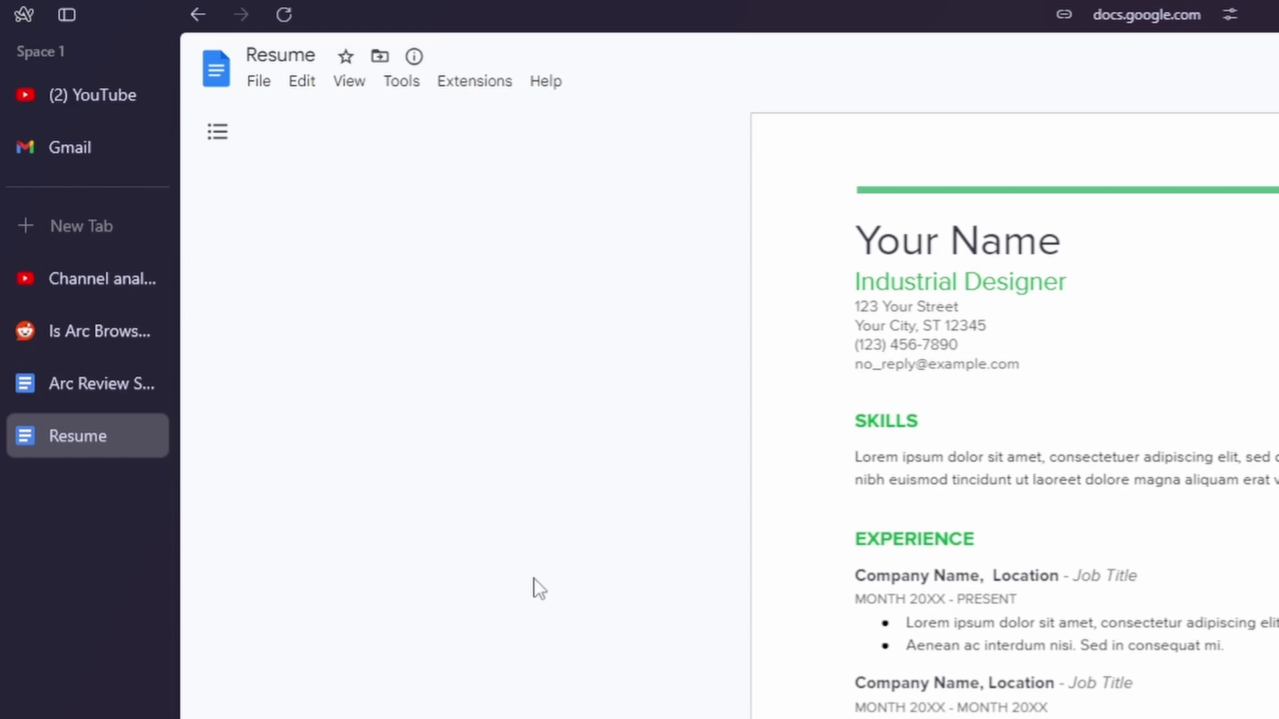
pyautogui.scroll(-1, 778, 469)
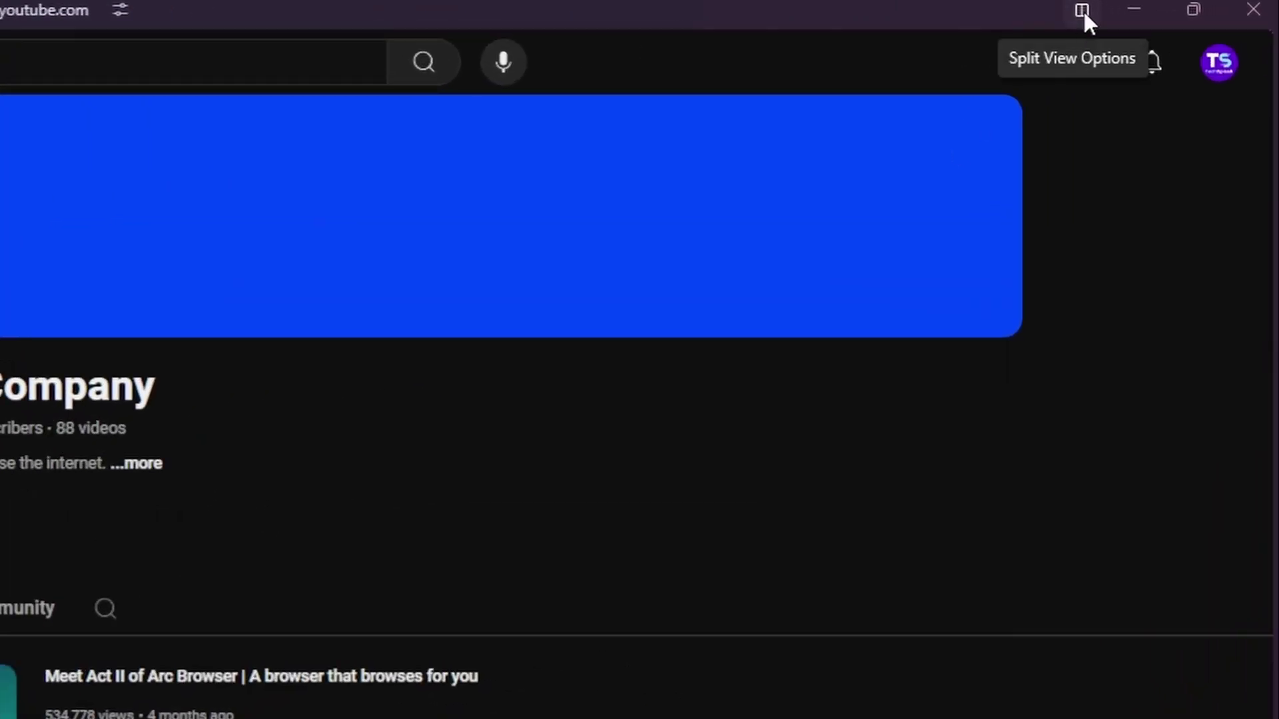
pyautogui.click(1082, 10)
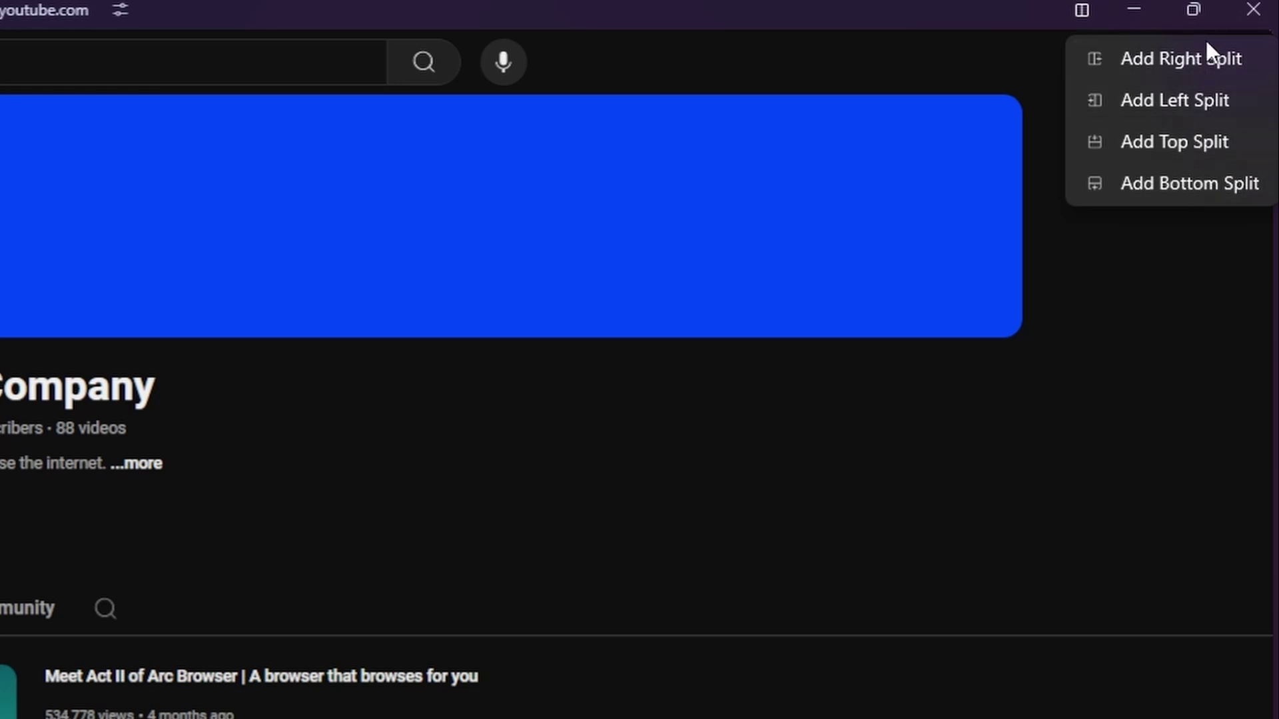
pyautogui.click(1179, 57)
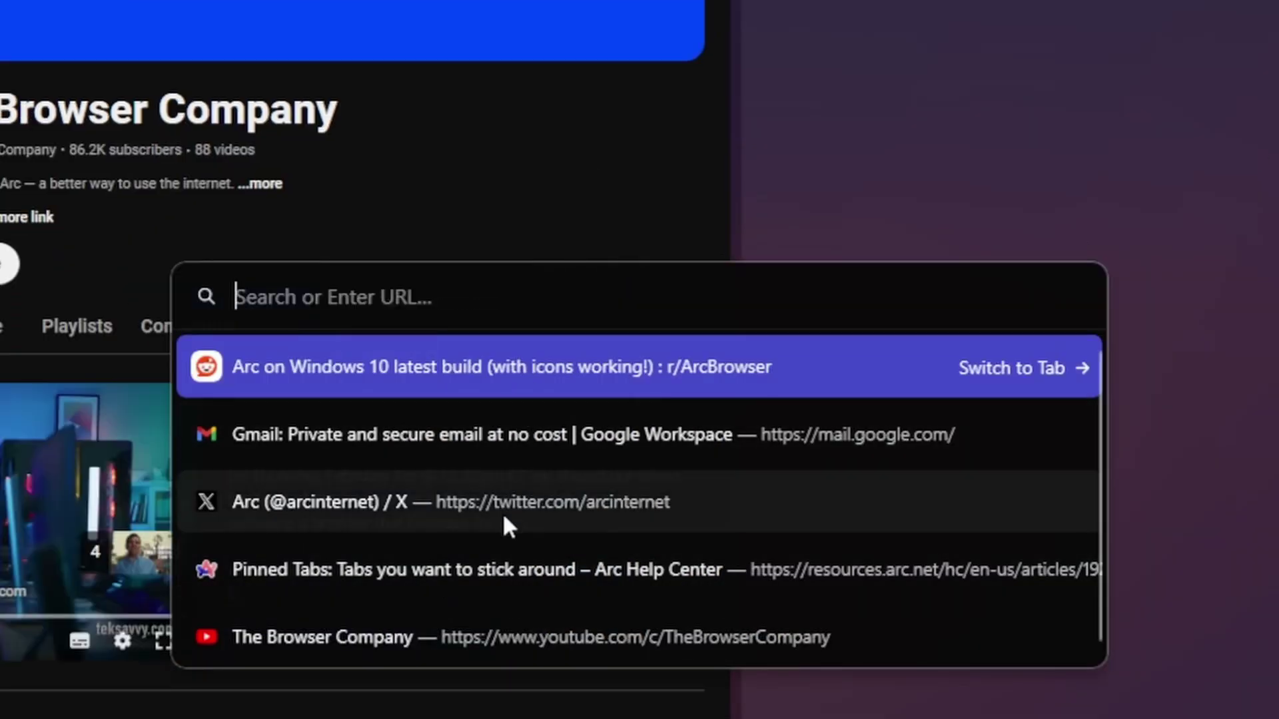
pyautogui.click(470, 512)
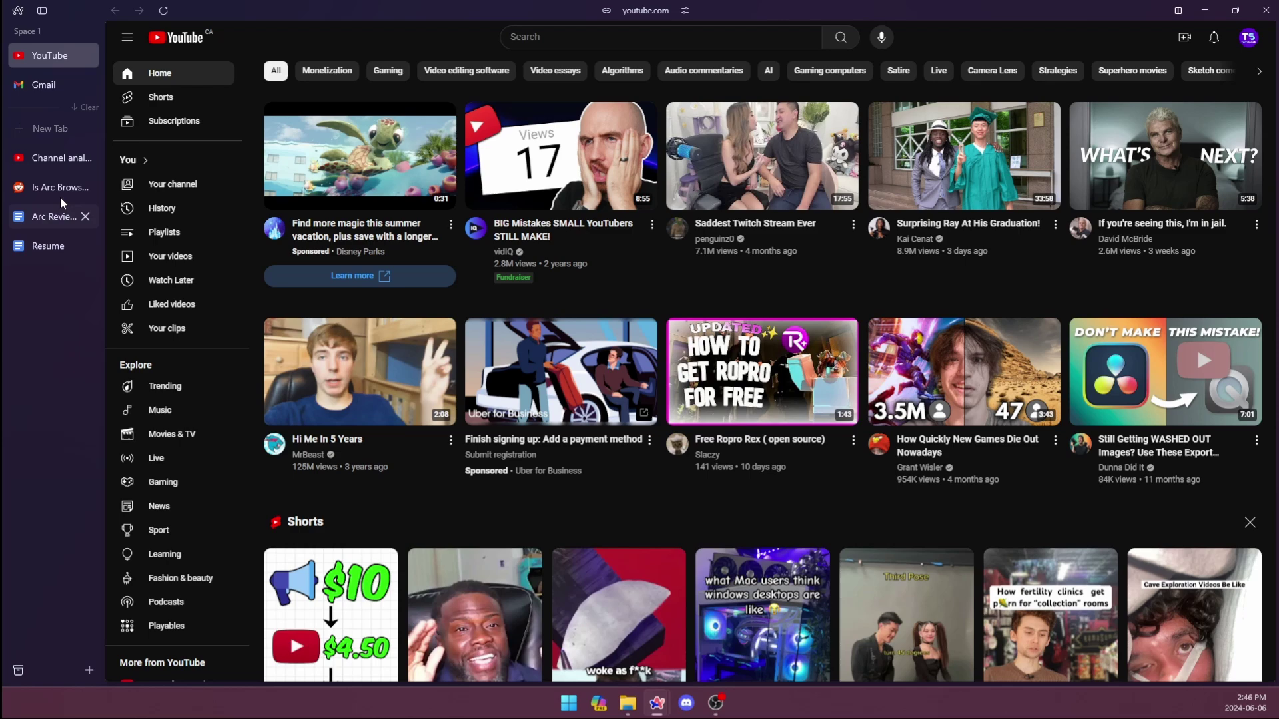
# Step: Create a new sidebar folder and rename it from Untitled to 'Folder 1'
pyautogui.rightClick(62, 309)
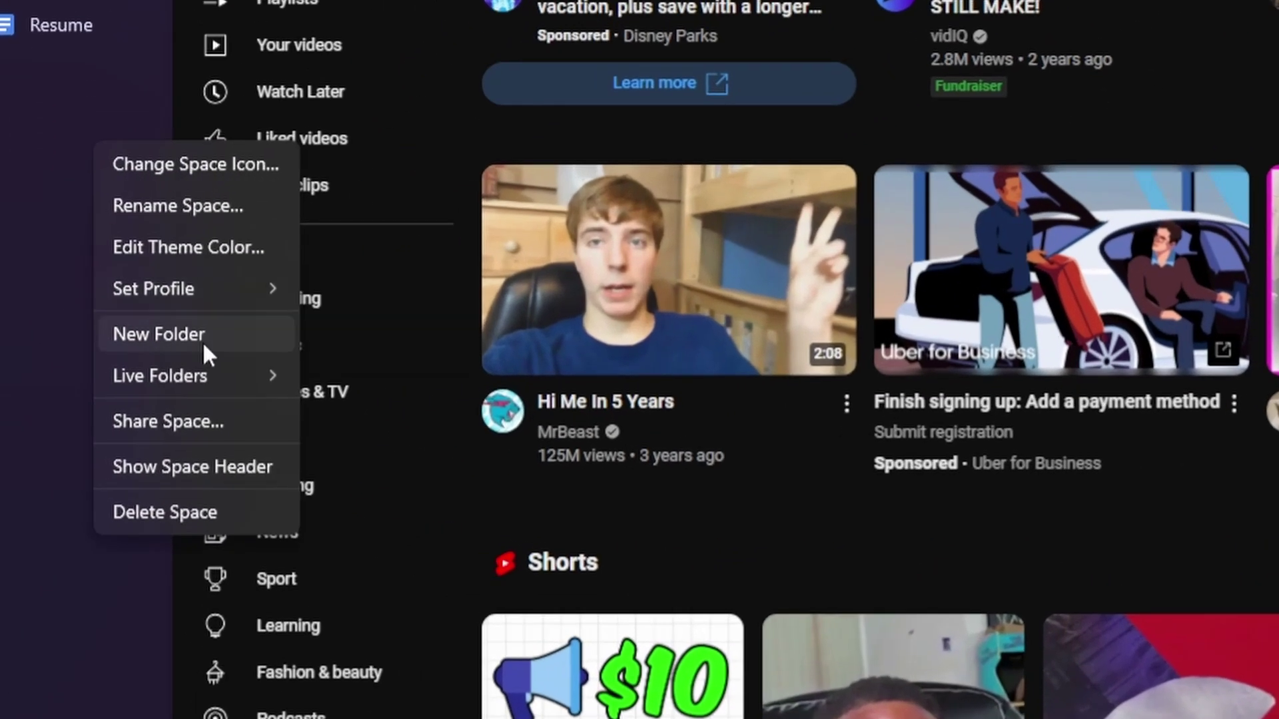
pyautogui.click(202, 334)
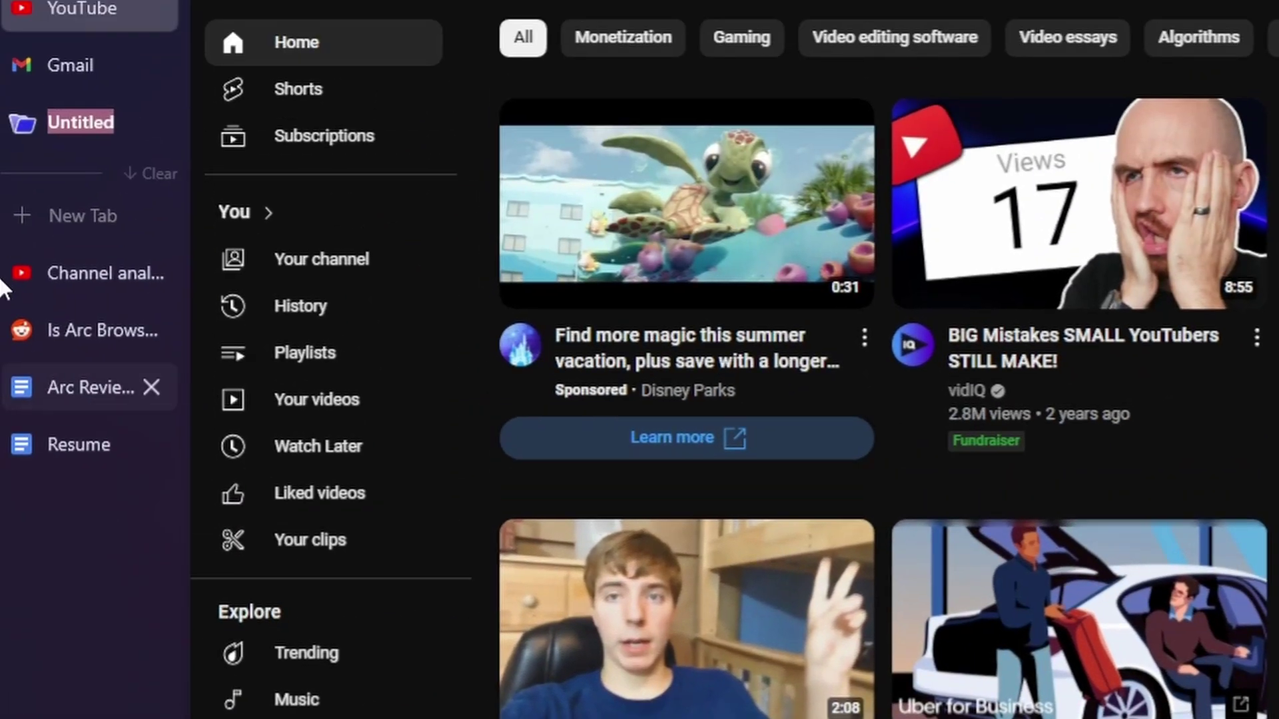
pyautogui.click(130, 194)
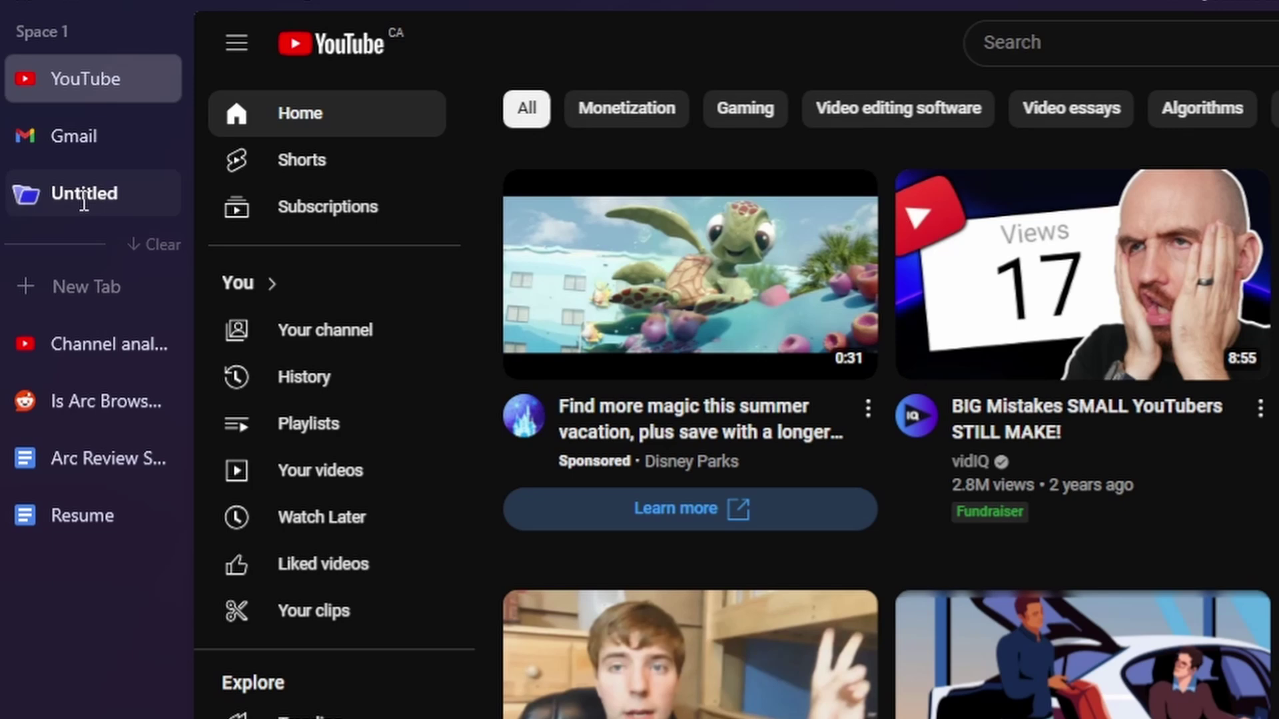
pyautogui.doubleClick(84, 198)
pyautogui.write('Folder 1')
# Step: Move the Resume document tab into Folder 1 and expand the folder
pyautogui.click(77, 503)
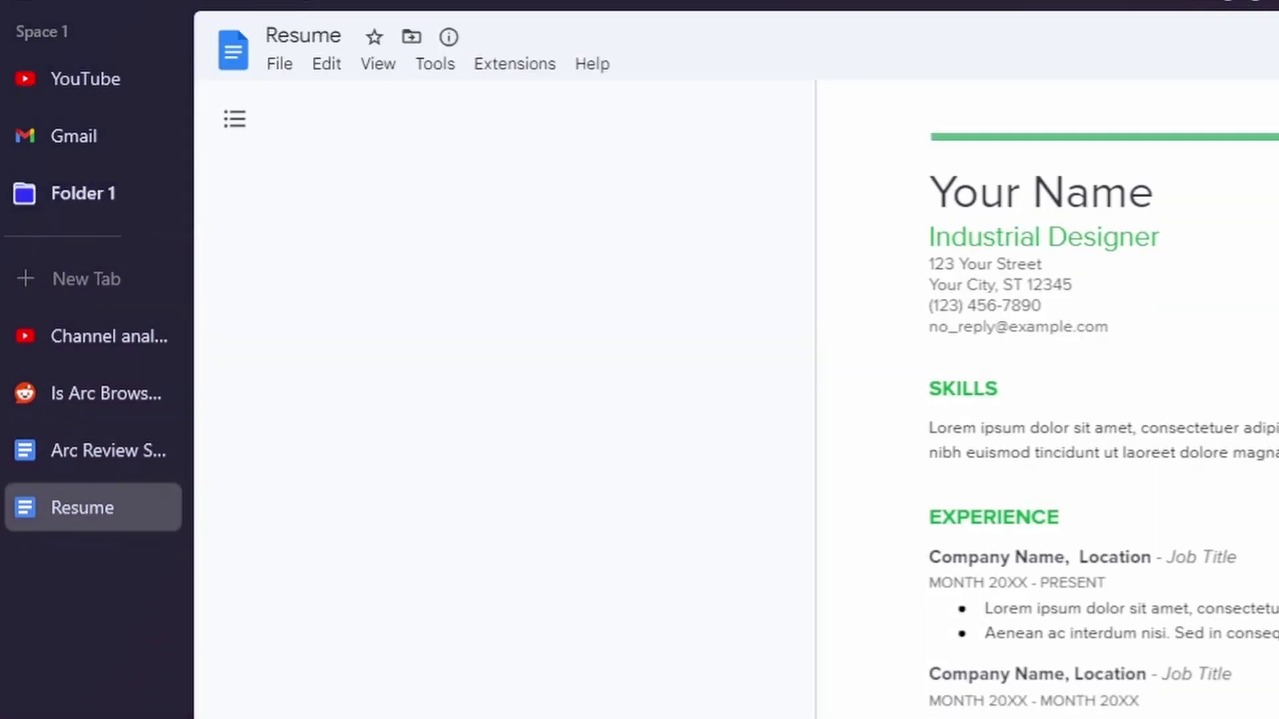
pyautogui.moveTo(75, 506); pyautogui.dragTo(26, 194)
pyautogui.click(26, 193)
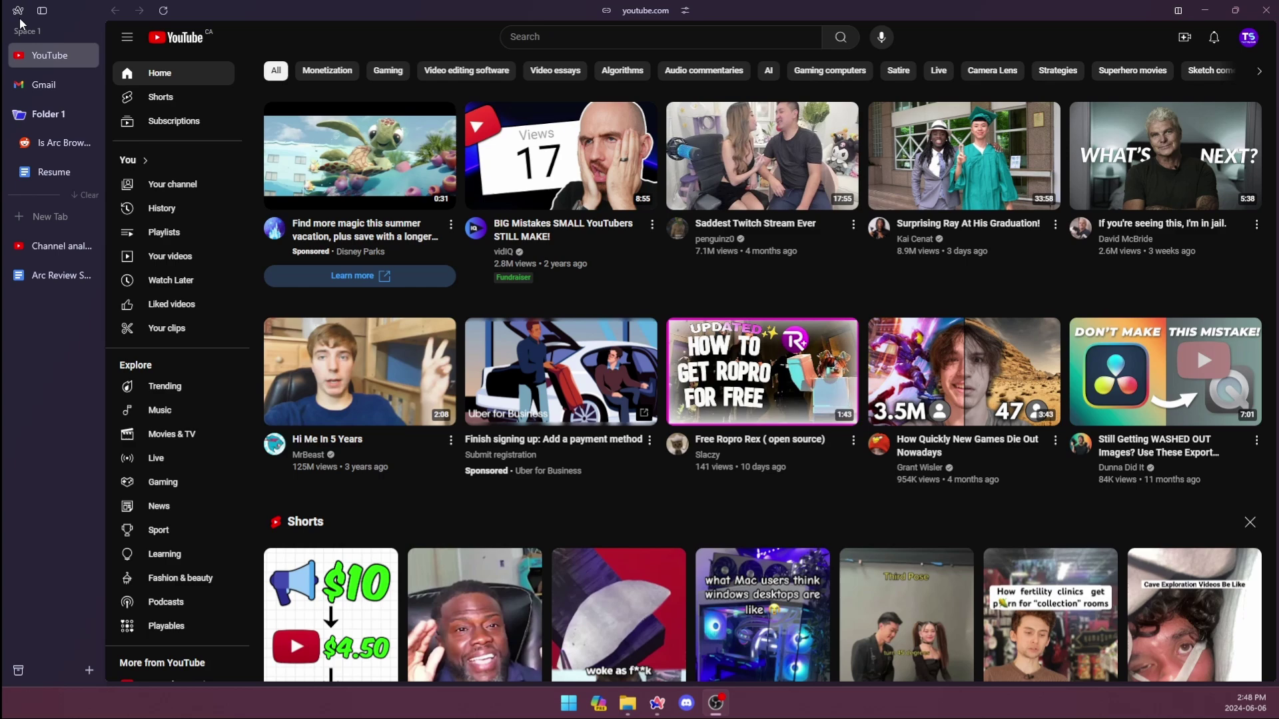
# Step: Create a new space named SPACE from the Arc menu's Spaces submenu
pyautogui.click(18, 12)
pyautogui.moveTo(88, 152)
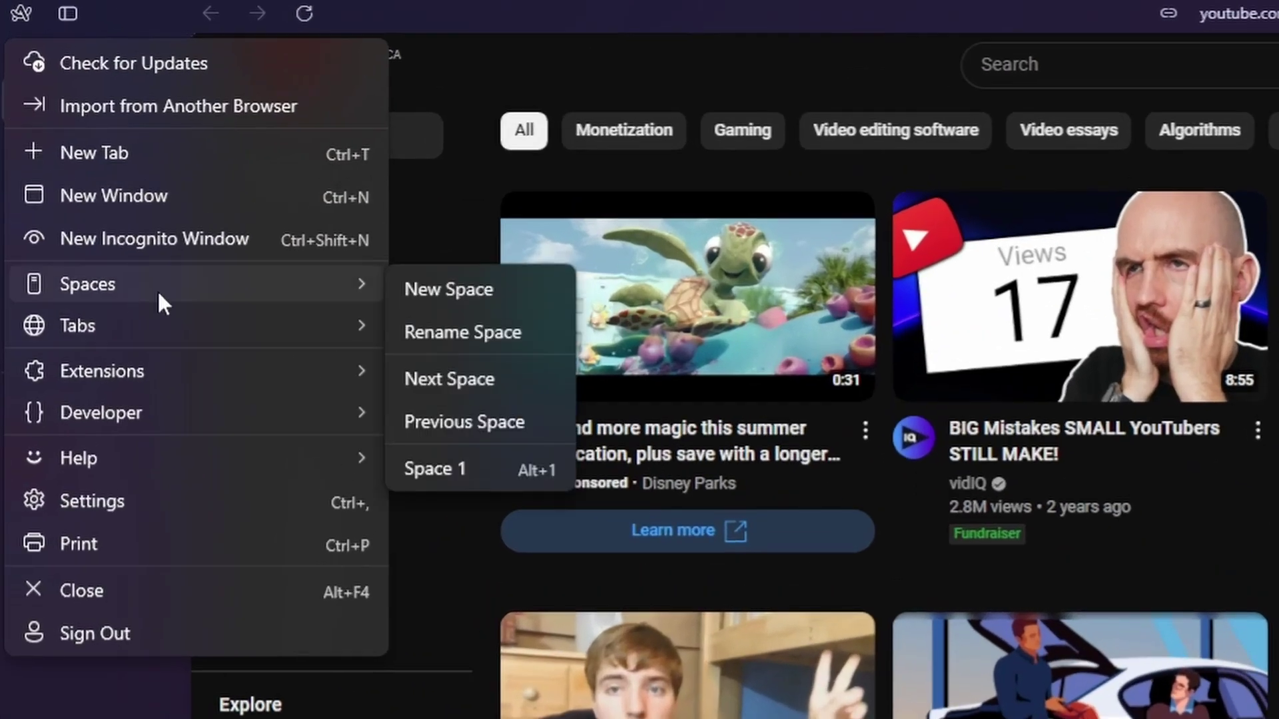
pyautogui.click(550, 288)
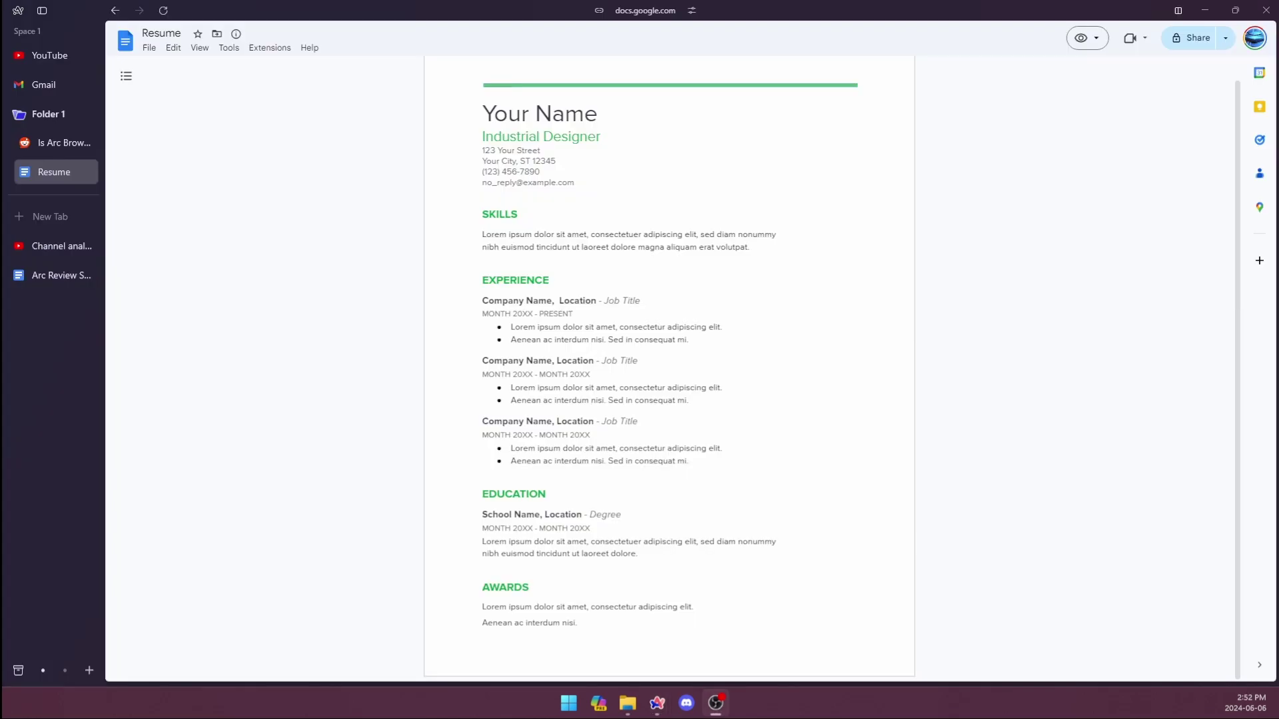
# Step: Switch to the new SPACE space through the Arc menu
pyautogui.click(18, 10)
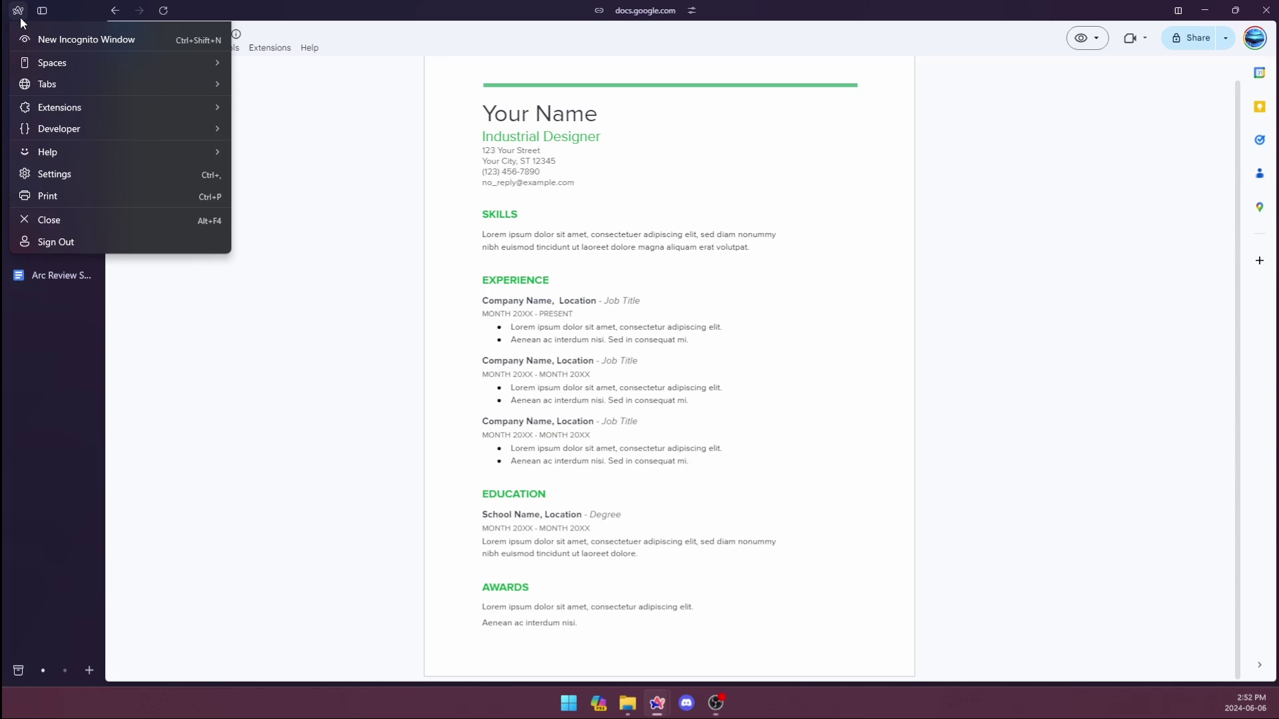
pyautogui.moveTo(117, 153)
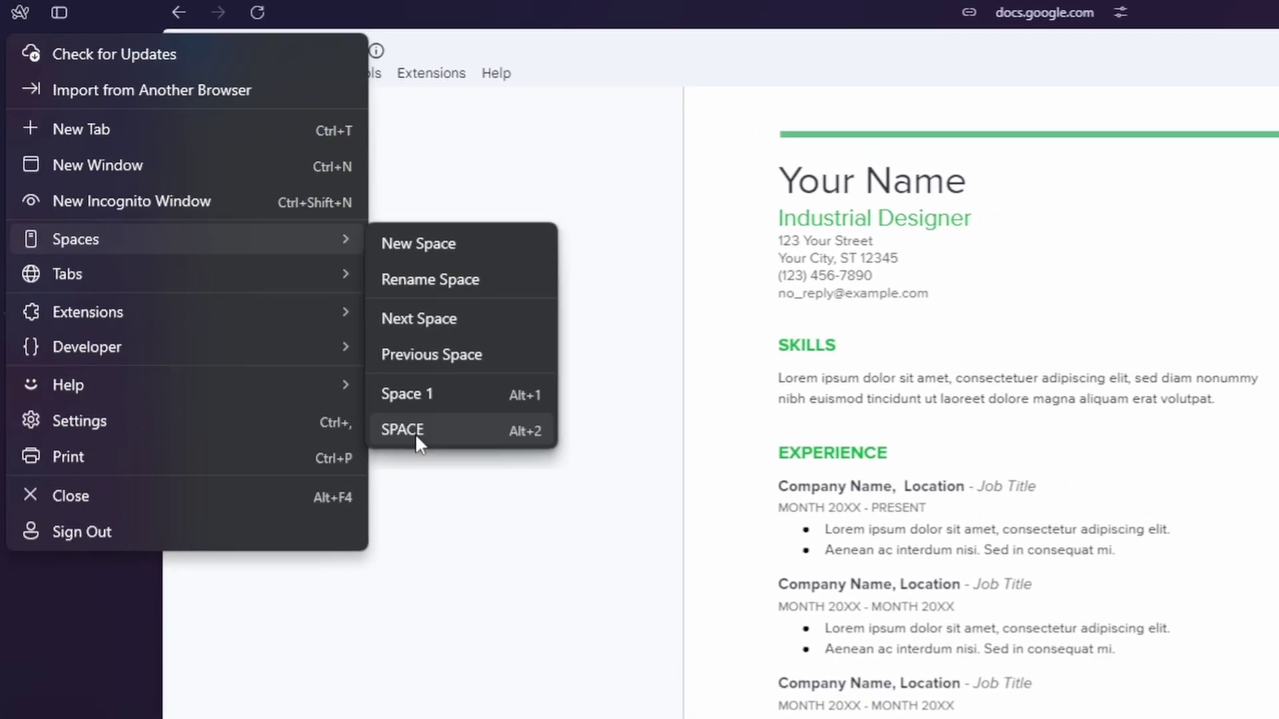
pyautogui.click(492, 517)
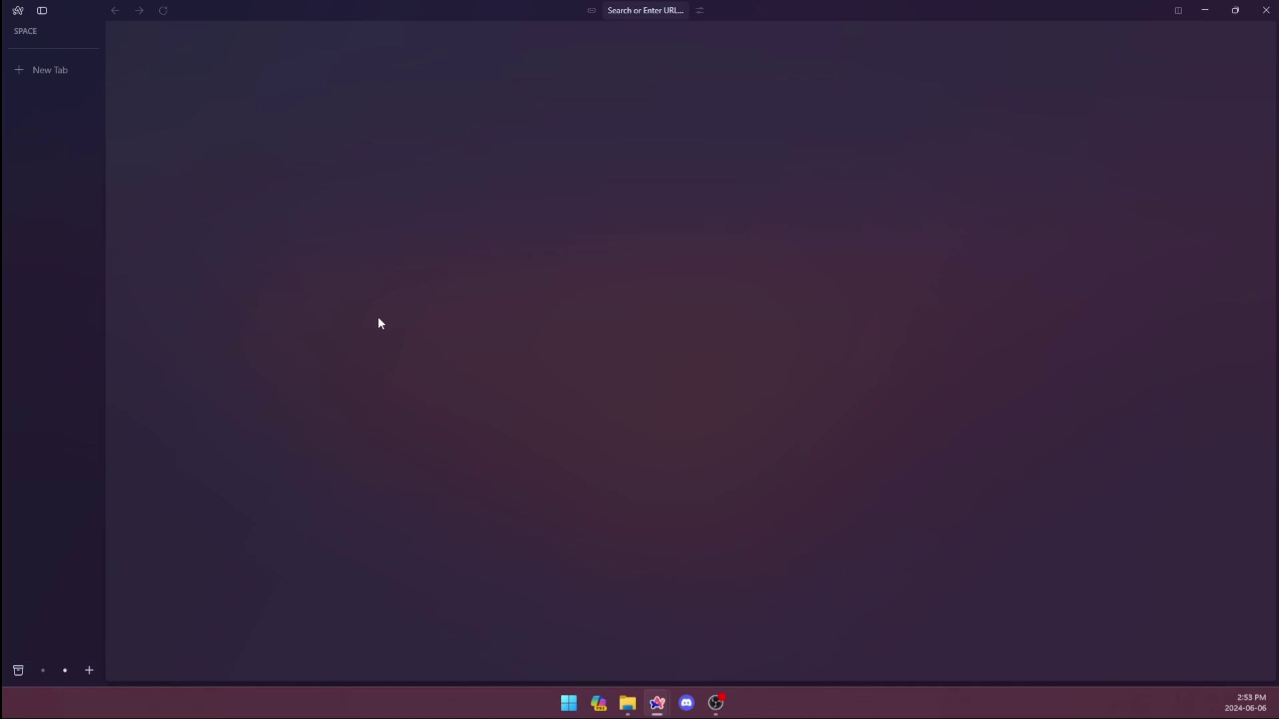
# Step: Return to Space 1 with Ctrl+1, hide the sidebar, and switch to the YouTube window
pyautogui.click(38, 75)
pyautogui.press('Escape')
pyautogui.hotkey('ctrl', '1')
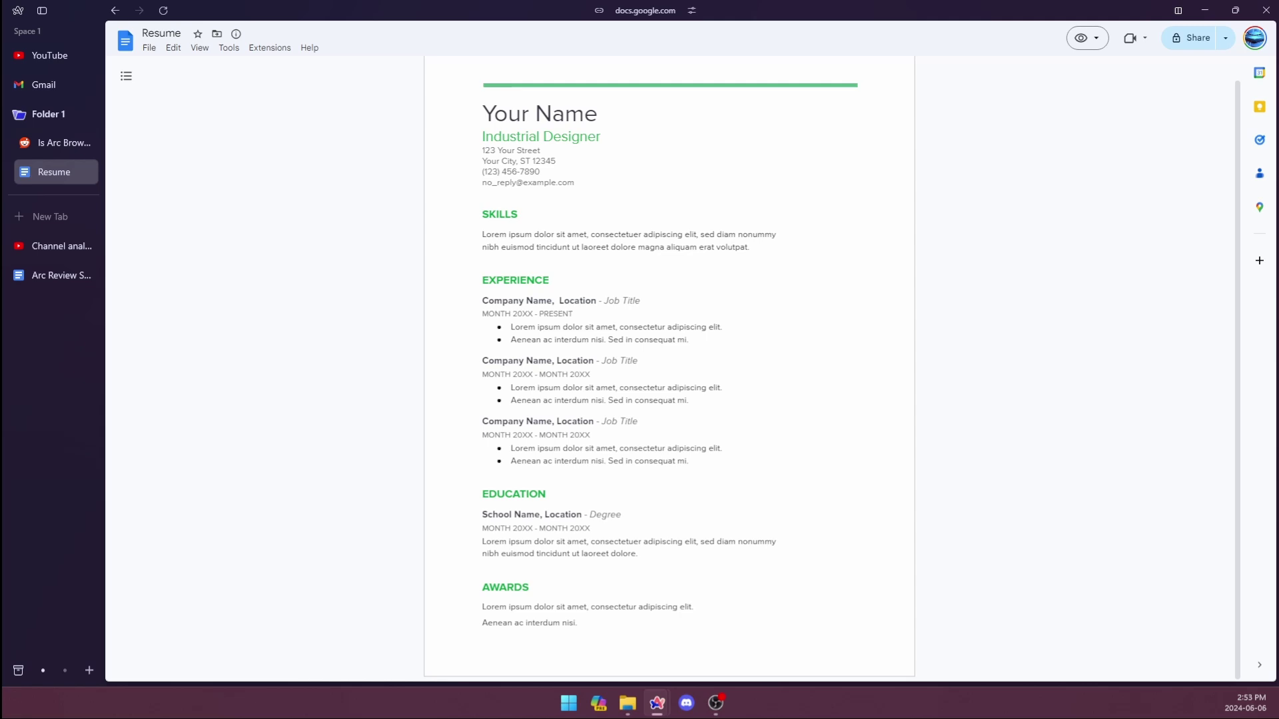
pyautogui.click(41, 13)
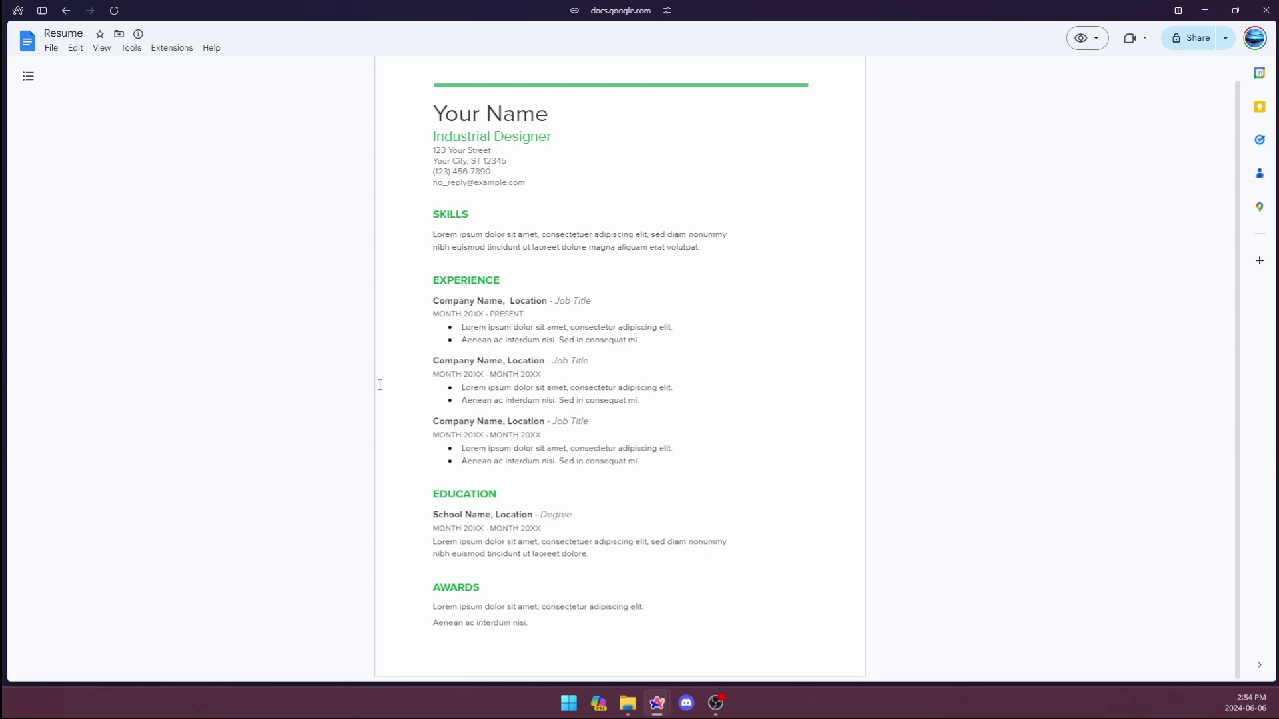
pyautogui.hotkey('alt', 'Tab')
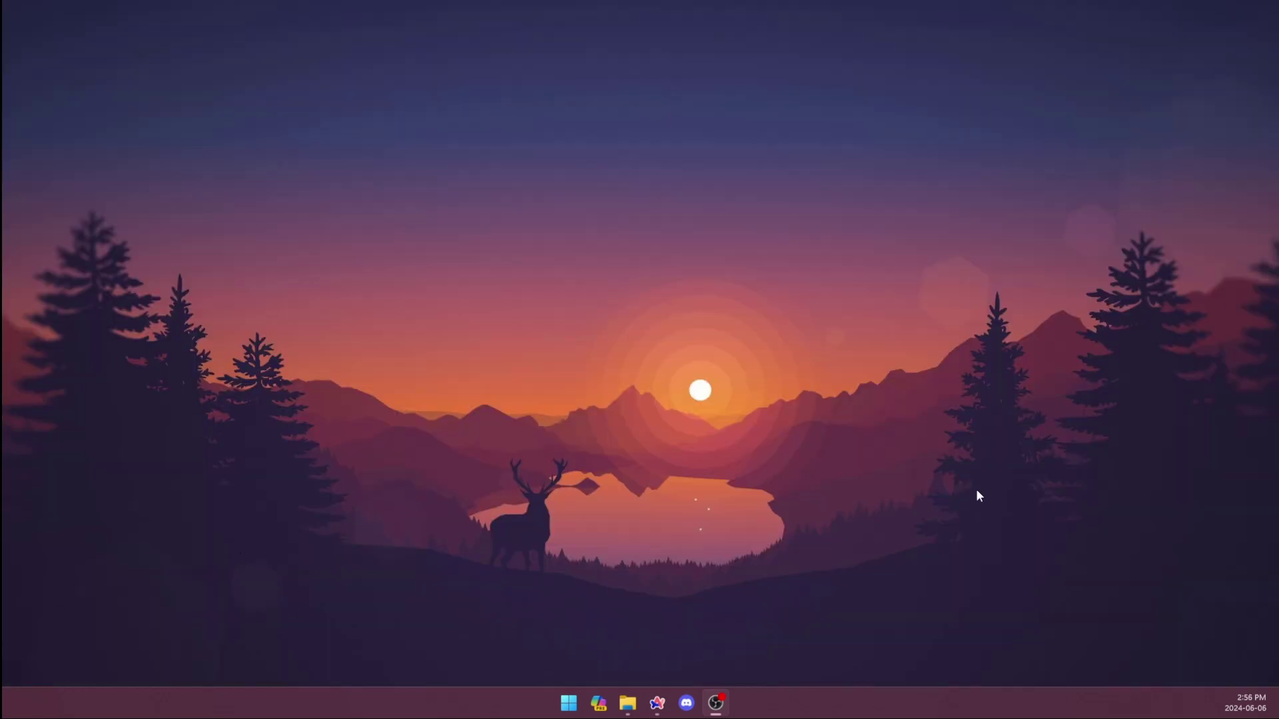
# Step: Check Task Manager, then switch Arc to the empty SPACE space with Ctrl+2
pyautogui.hotkey('ctrl', 'shift', 'Escape')
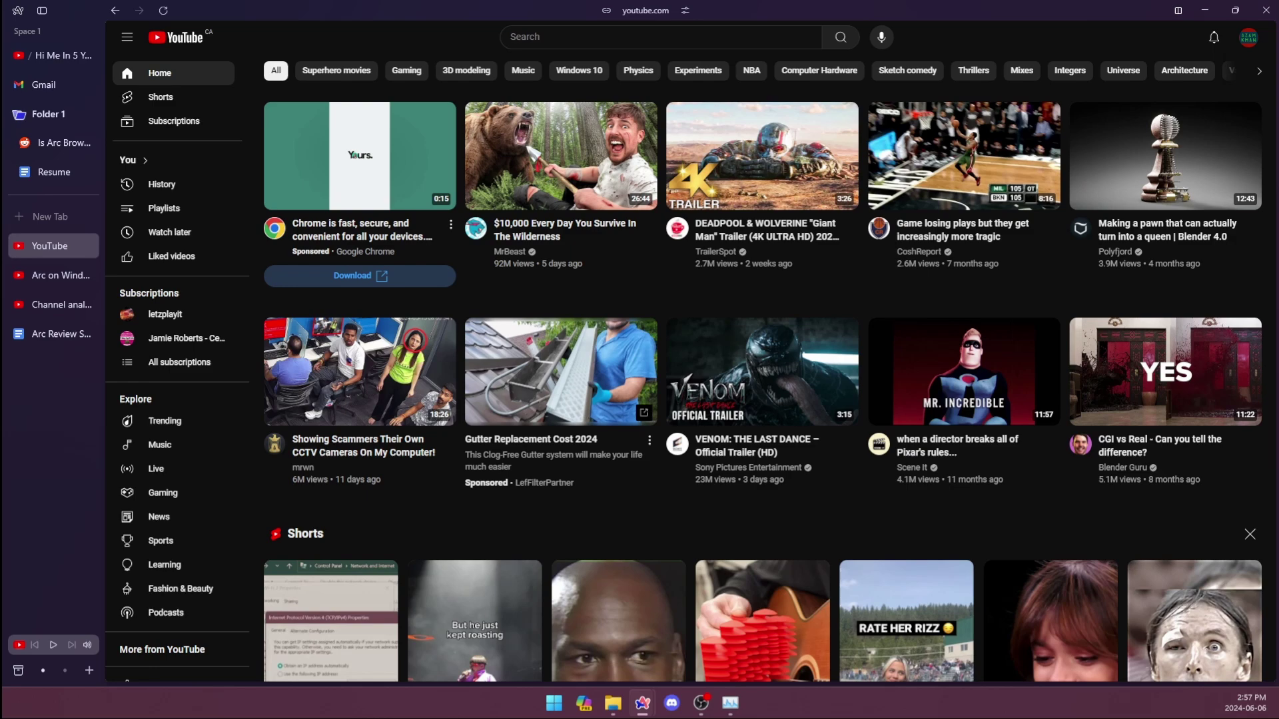
pyautogui.hotkey('ctrl', '2')
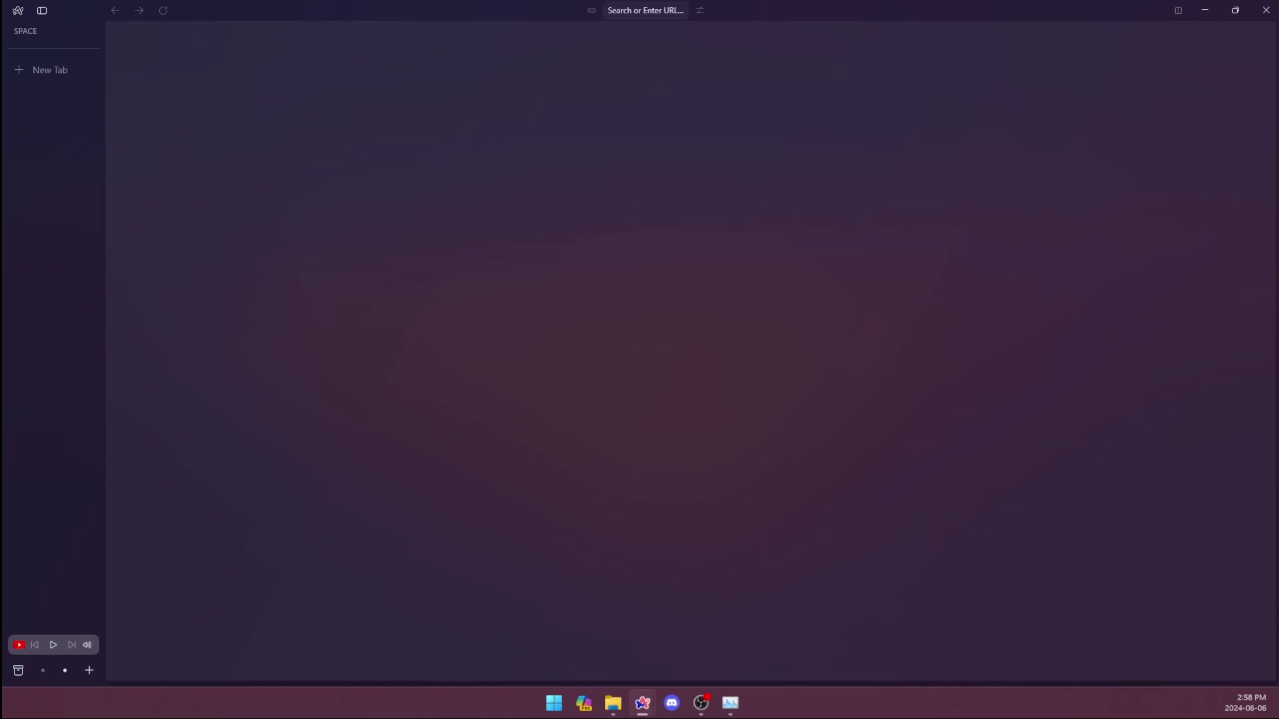
pyautogui.click(15, 15)
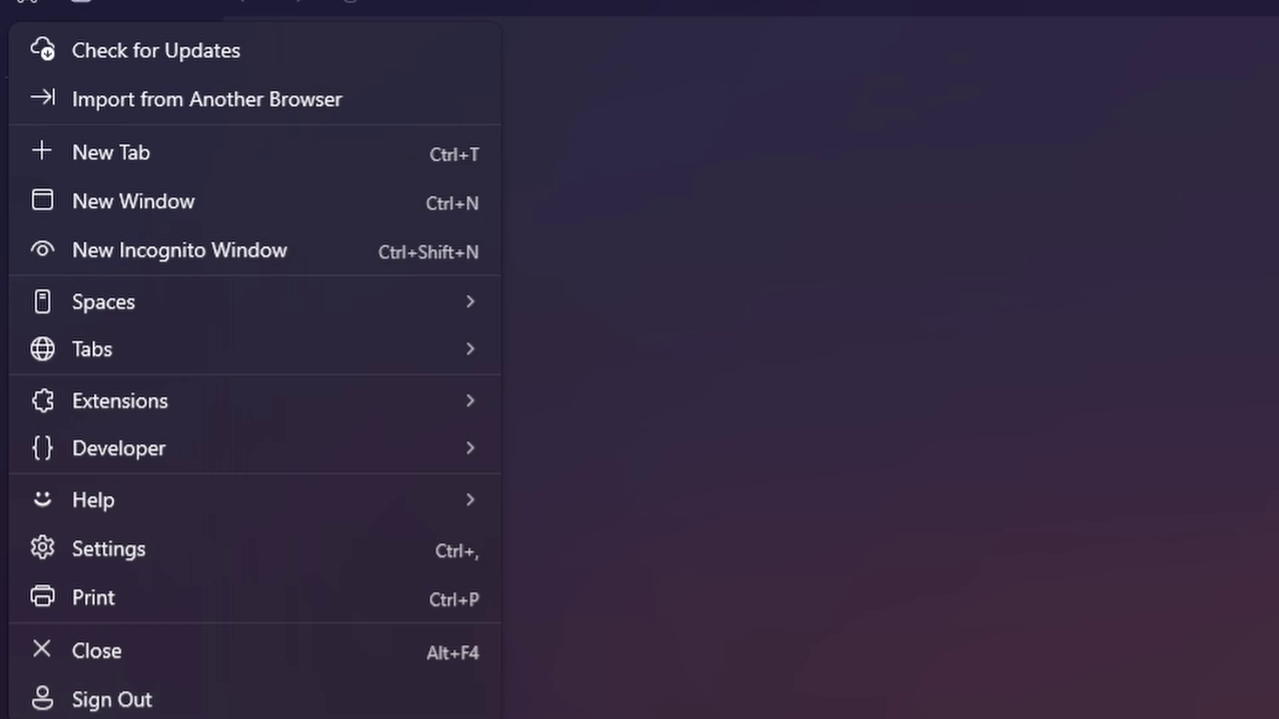
pyautogui.click(171, 530)
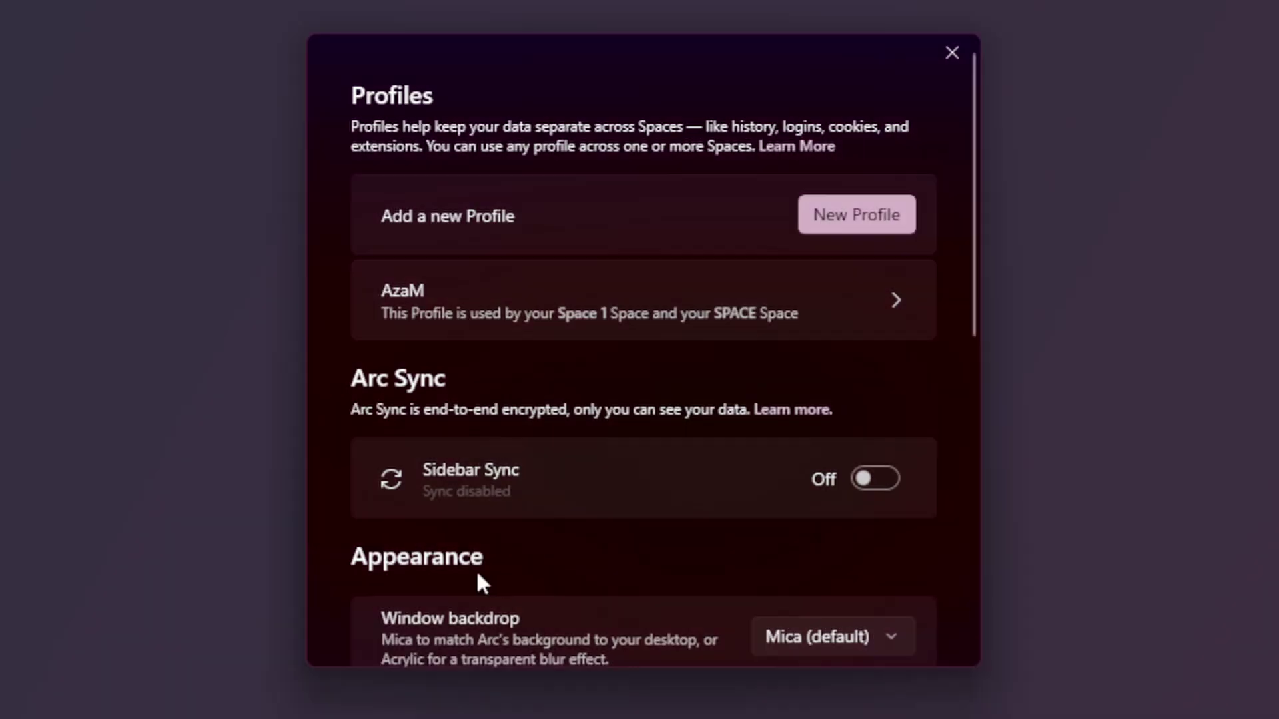
pyautogui.scroll(-10, 445, 523)
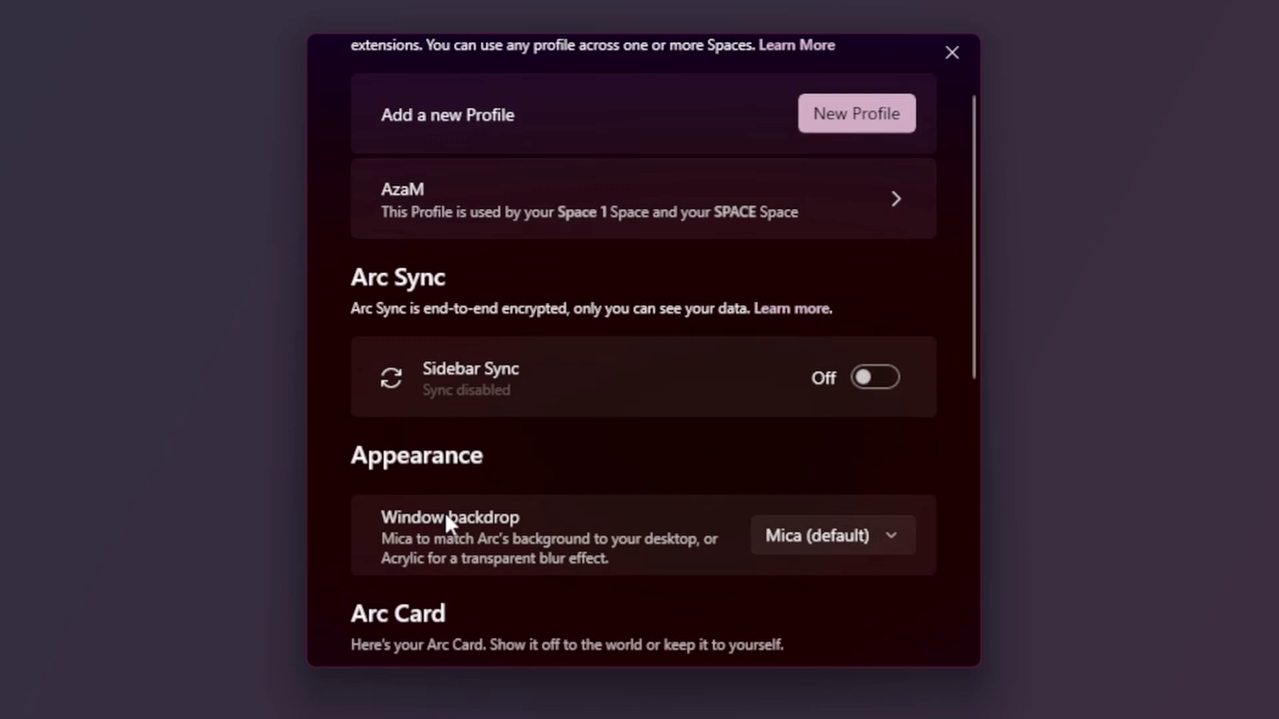
pyautogui.scroll(10, 595, 560)
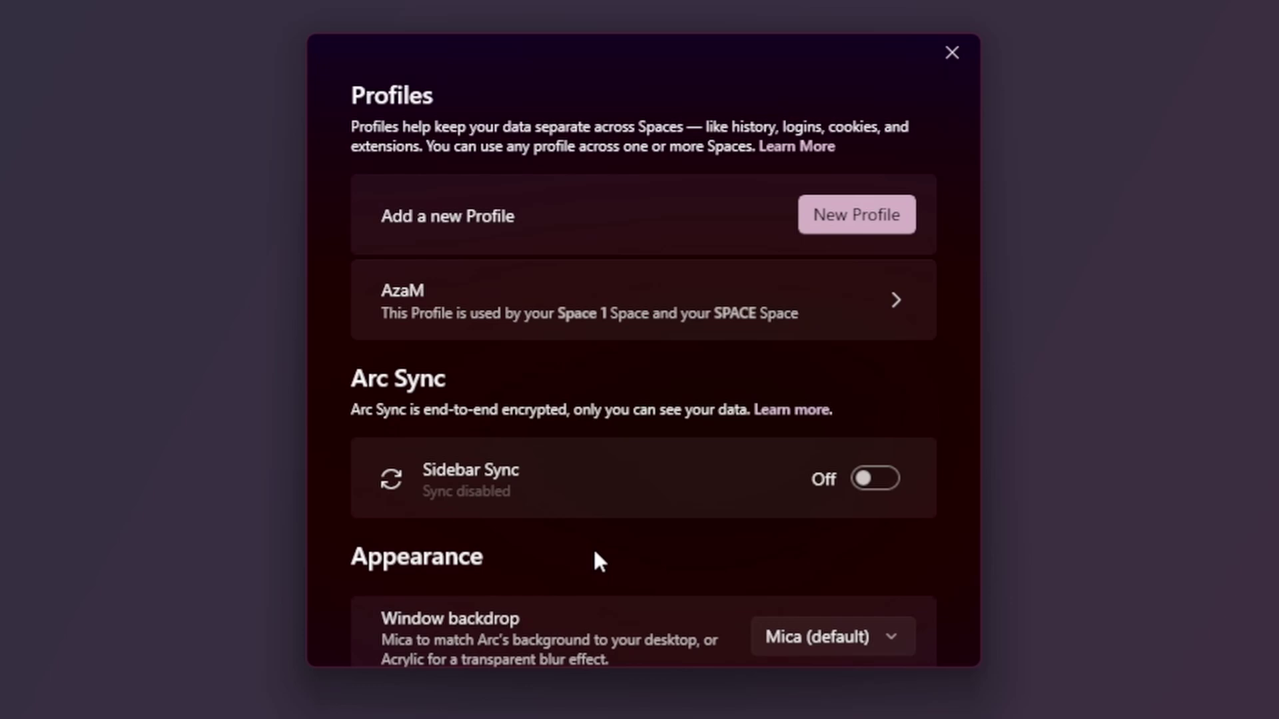
pyautogui.click(948, 63)
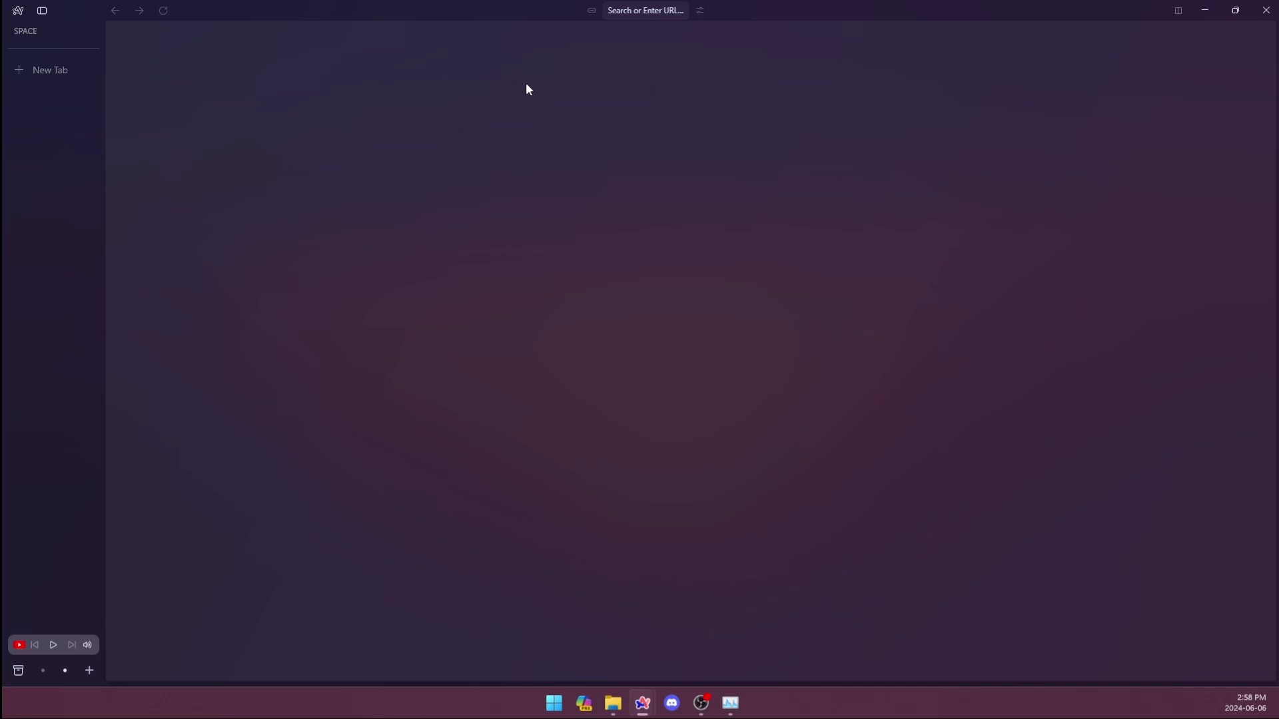
# Step: Load arc://settings in a new tab from the command bar
pyautogui.click(589, 15)
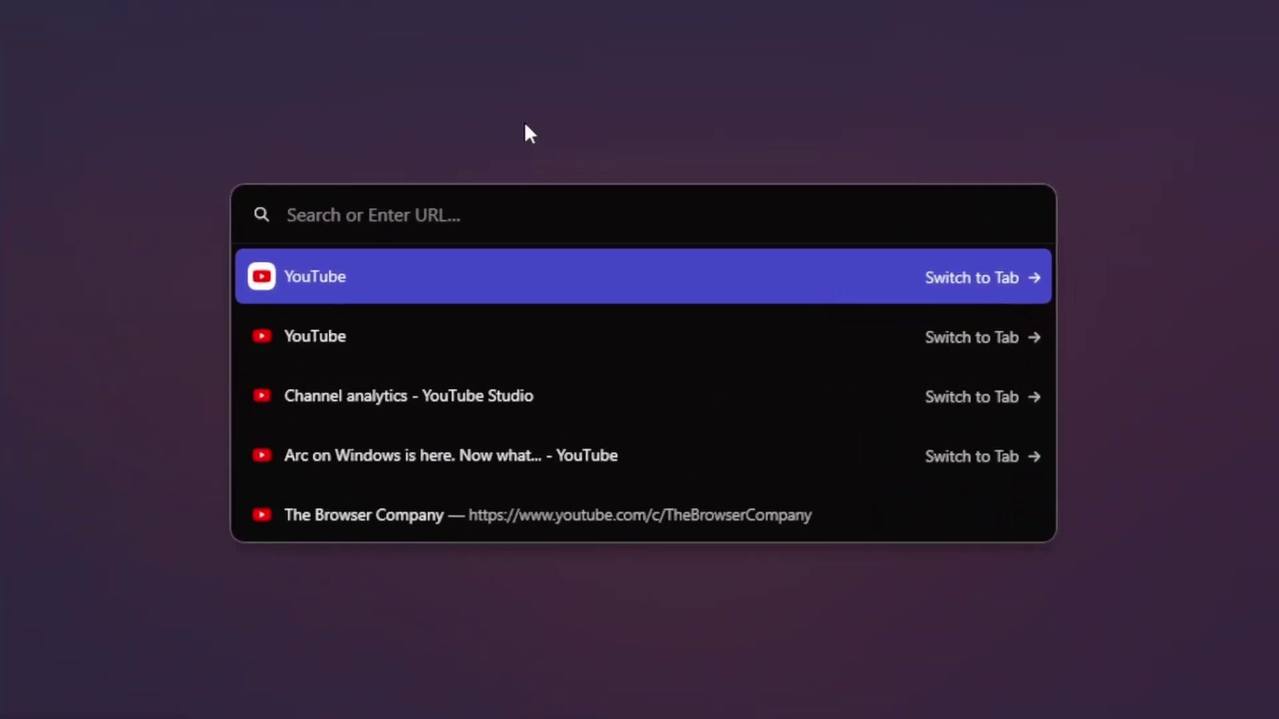
pyautogui.write('arc:')
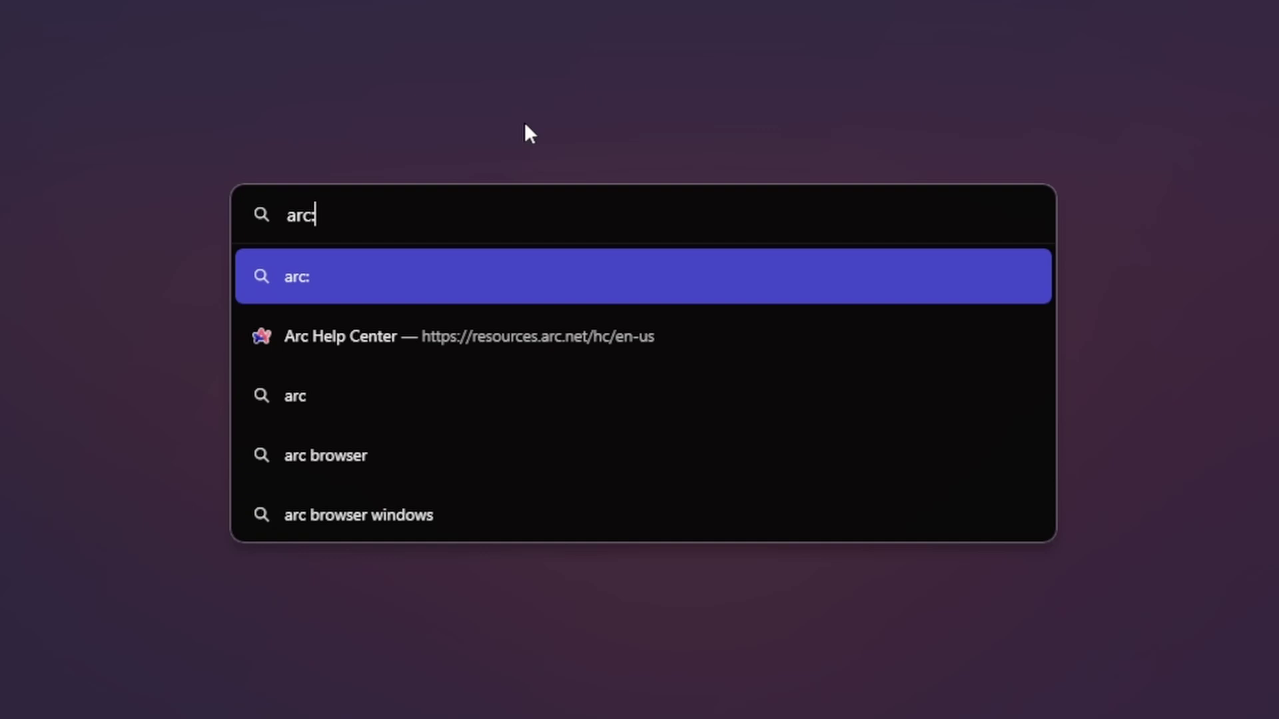
pyautogui.write('//settings')
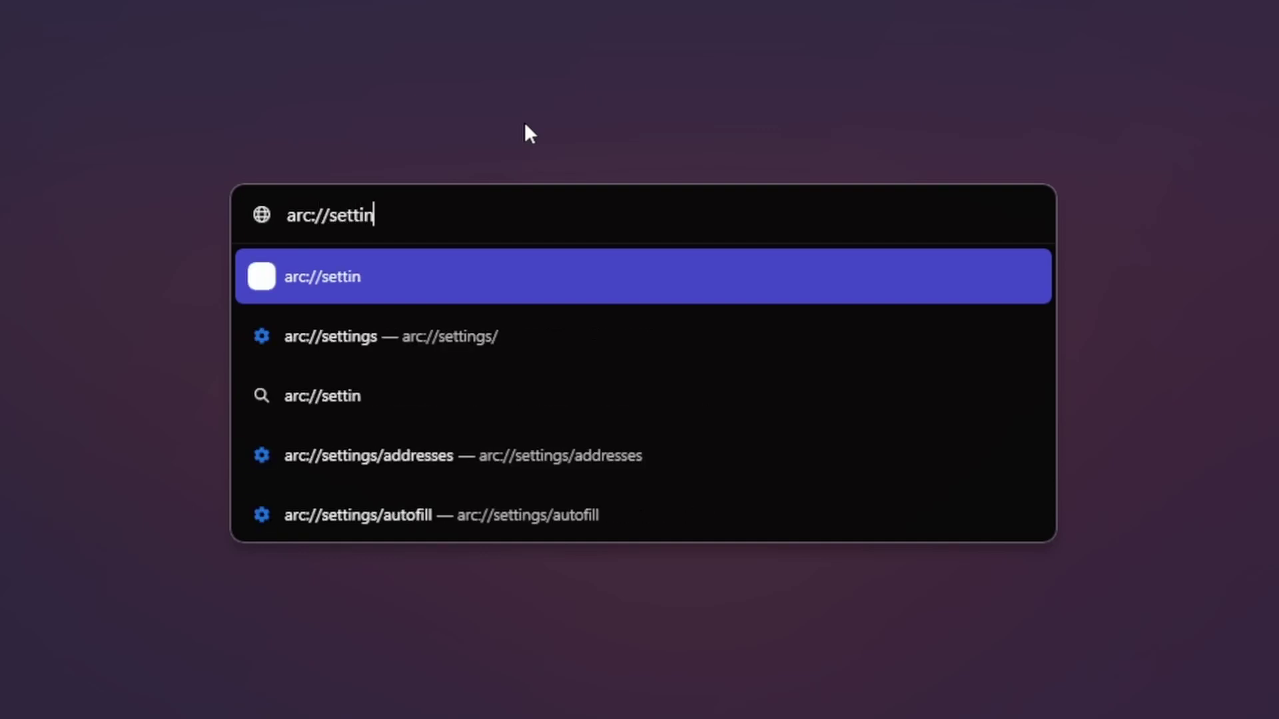
pyautogui.press('Return')
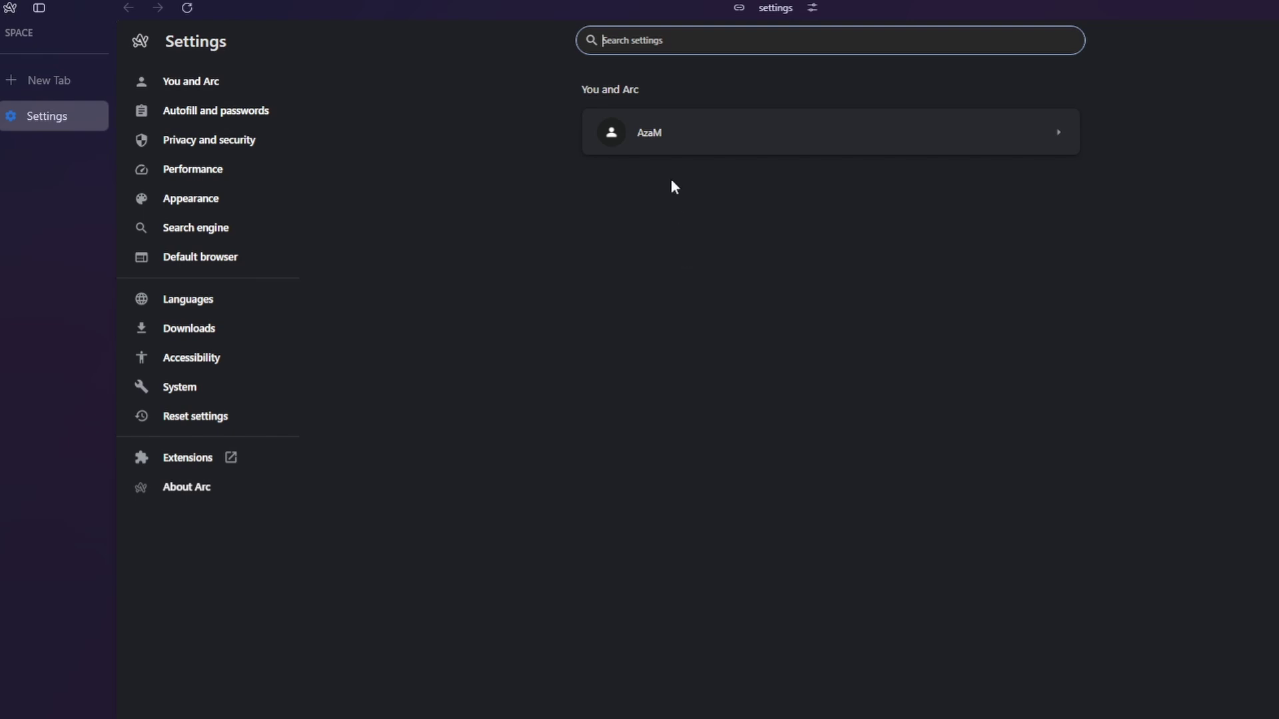
# Step: Browse the Accessibility, Search engine, Appearance and Performance settings pages
pyautogui.click(188, 368)
pyautogui.click(193, 229)
pyautogui.click(218, 203)
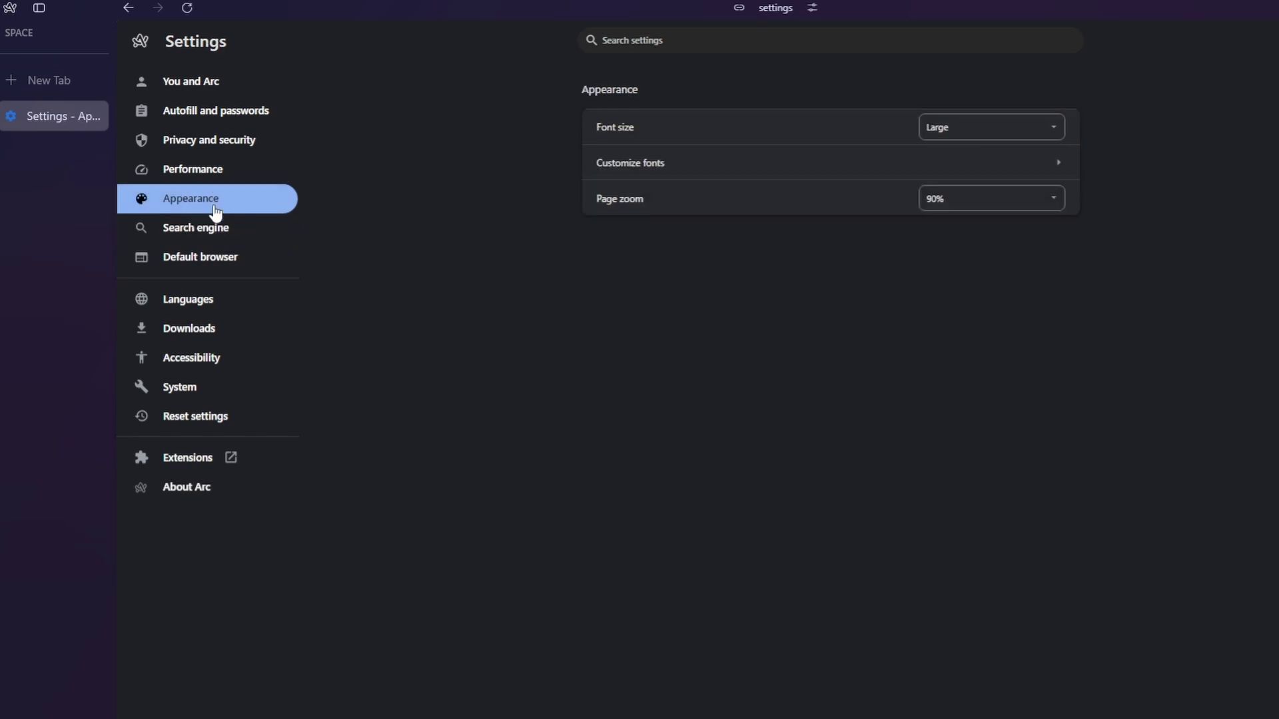
pyautogui.click(217, 166)
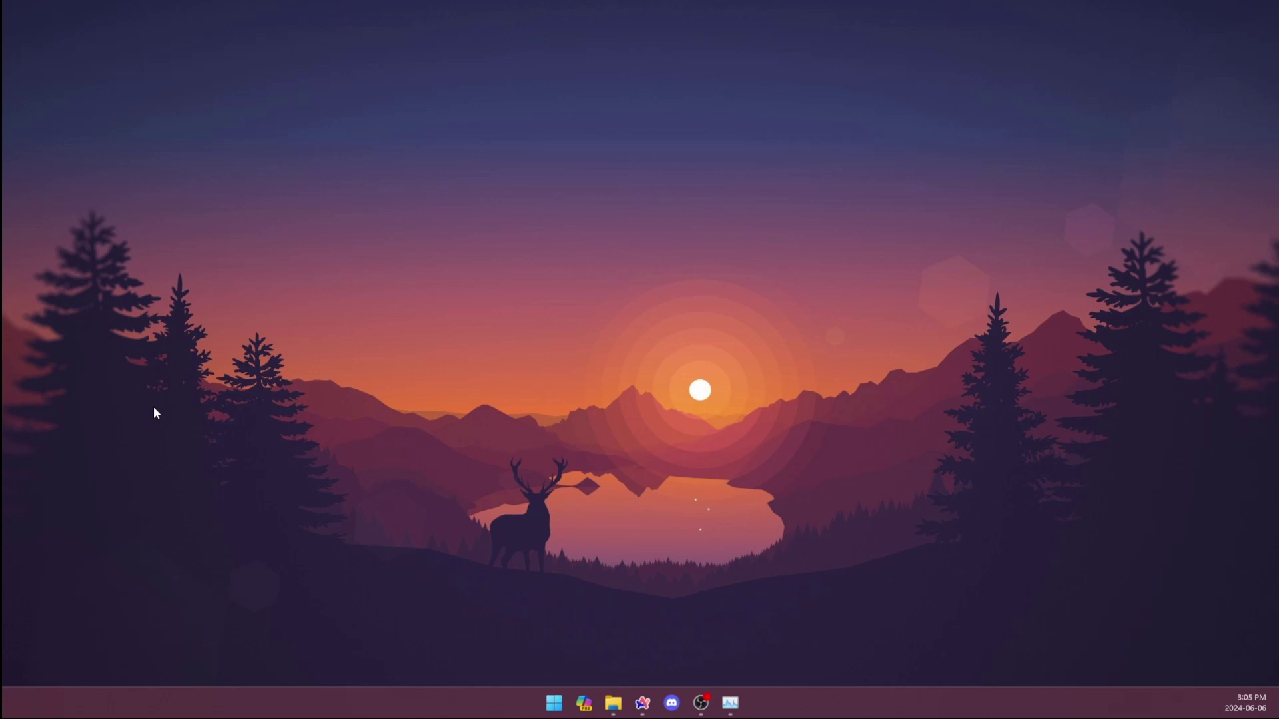
pyautogui.click(701, 702)
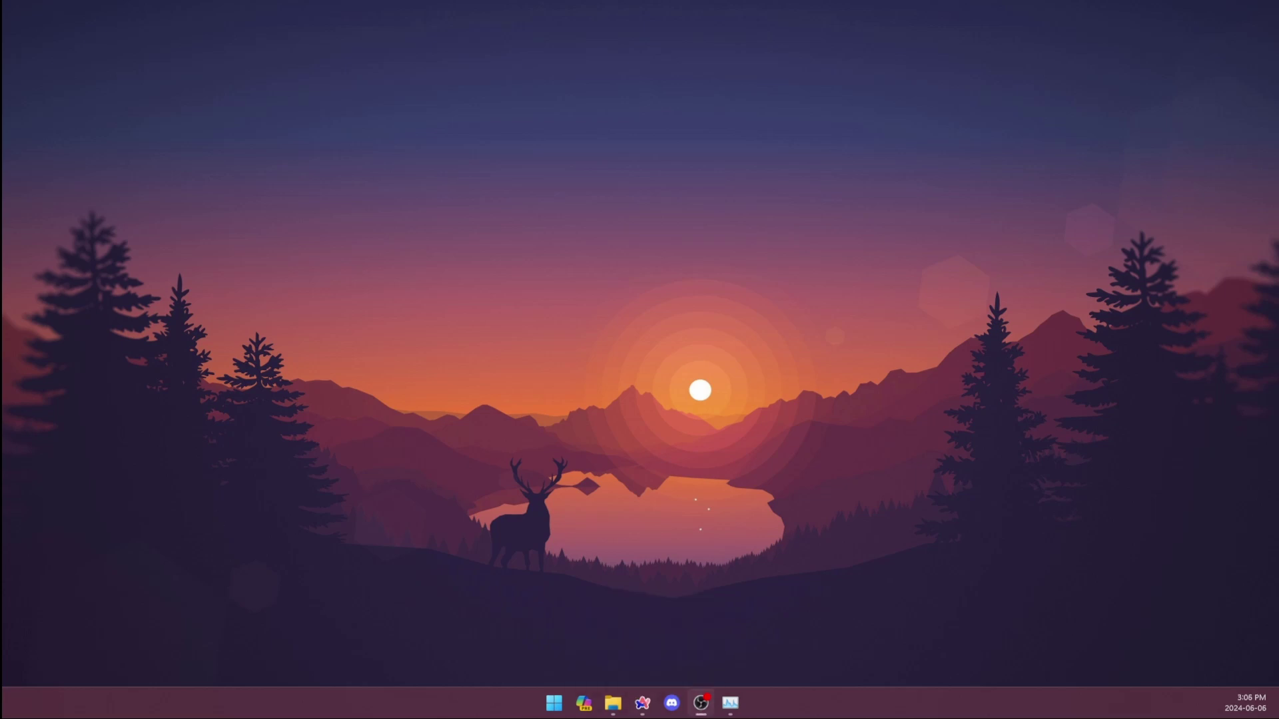